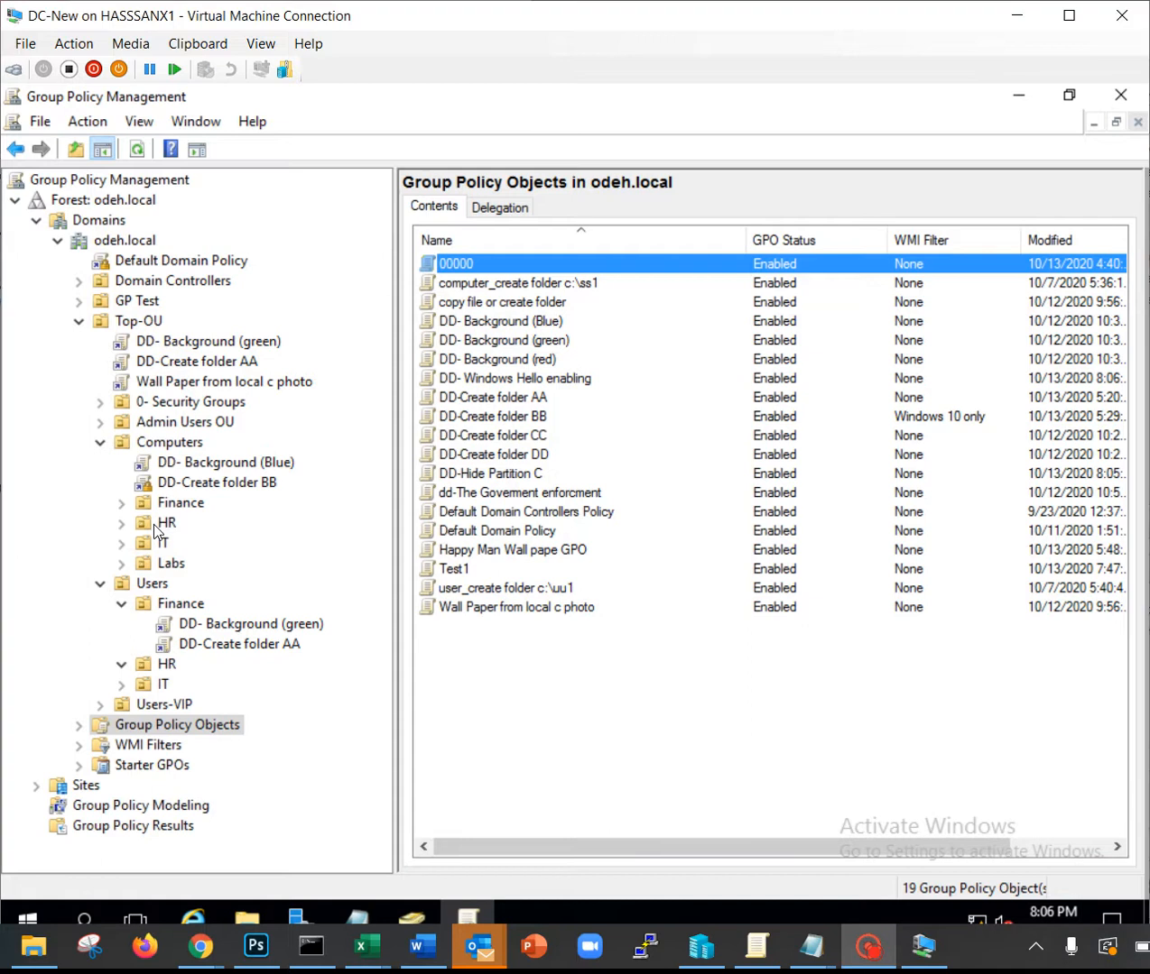
- Add the Higher Managment Group to the security filtering of the DD-Create folder BB policy
click(162, 522)
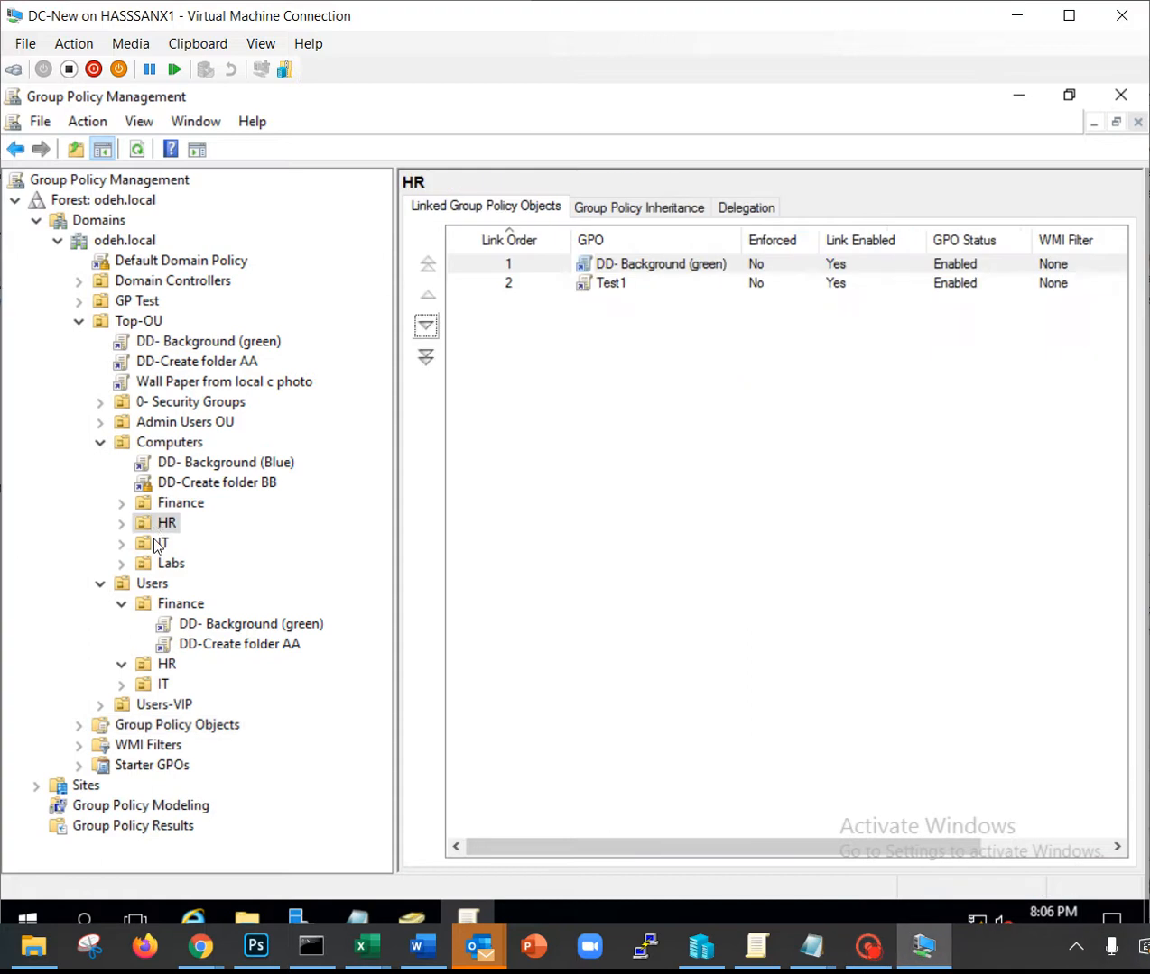
click(193, 486)
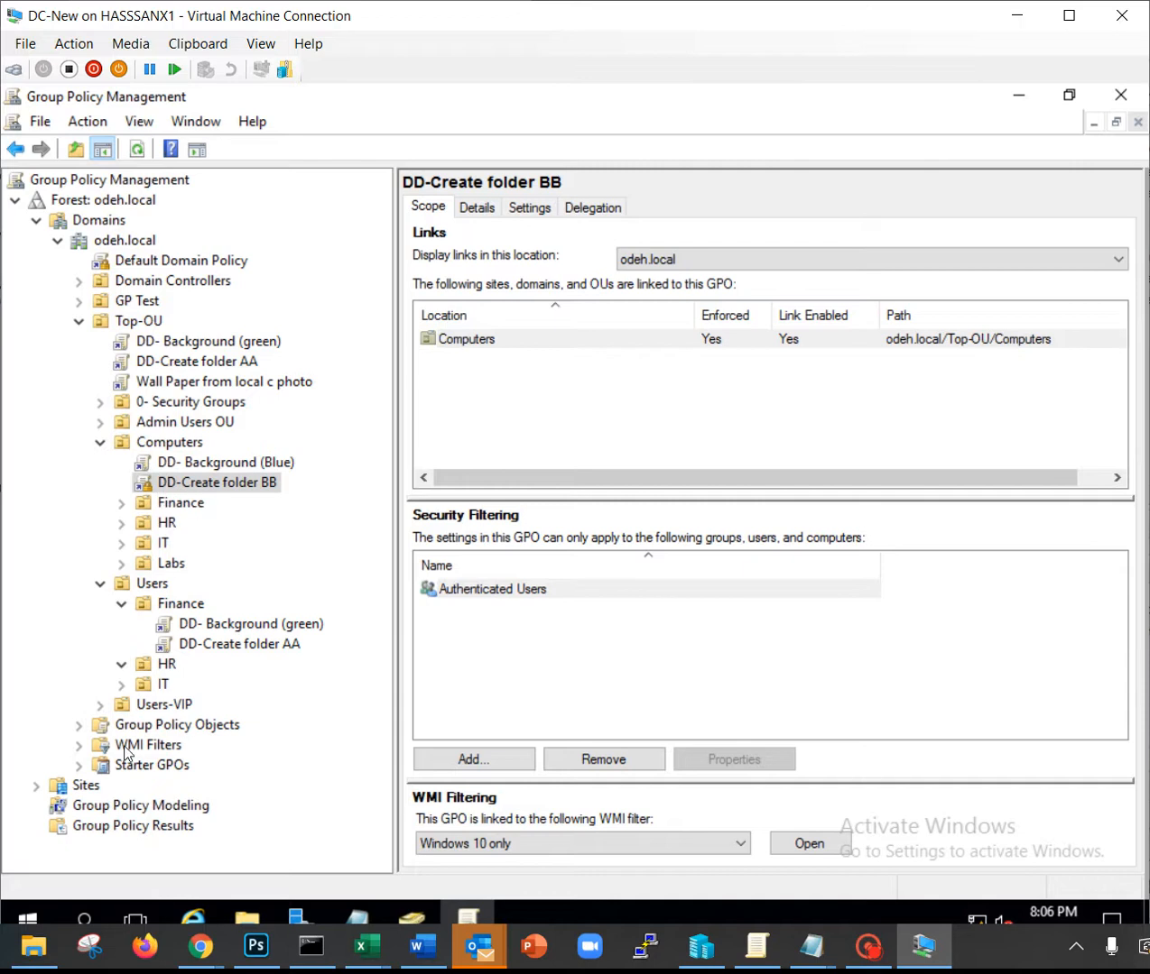
click(80, 727)
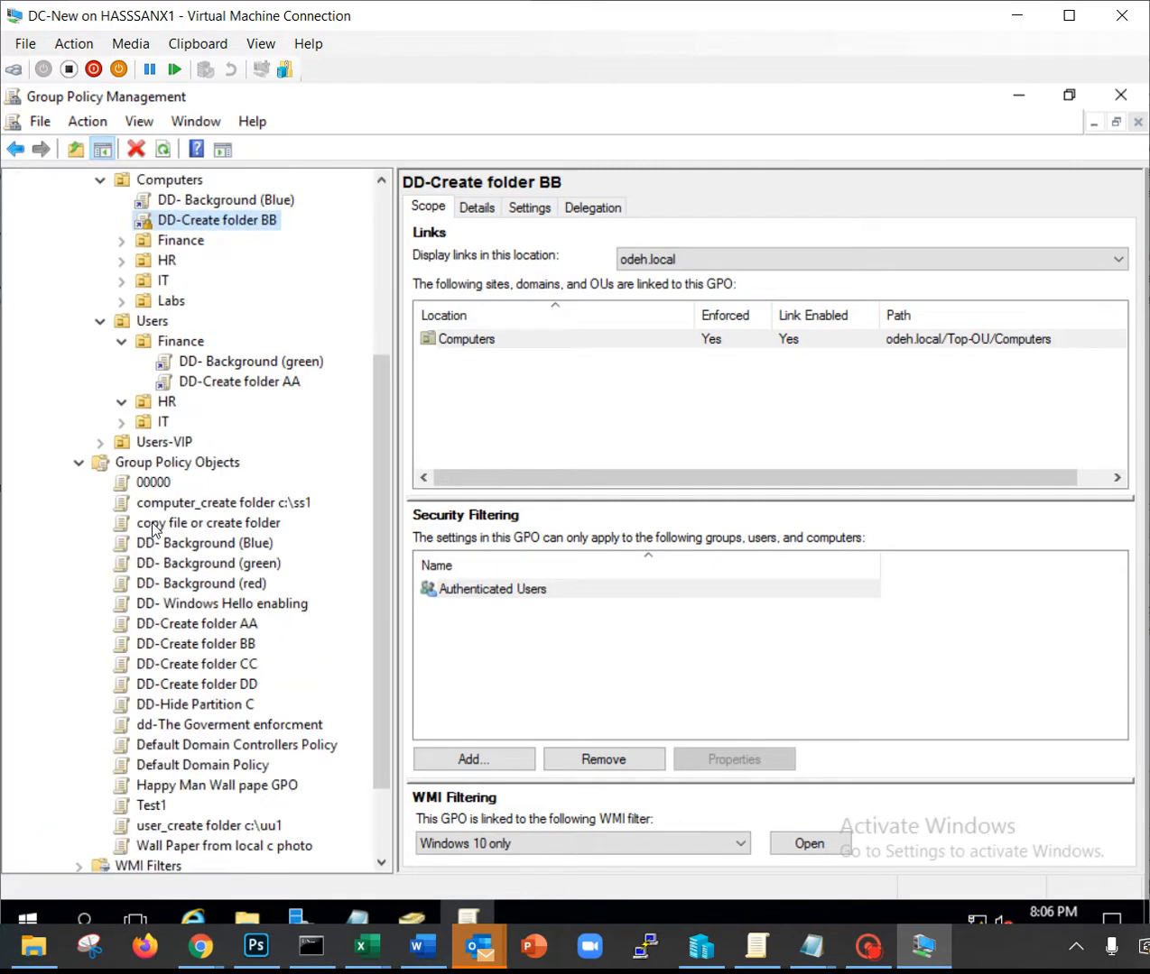
click(206, 648)
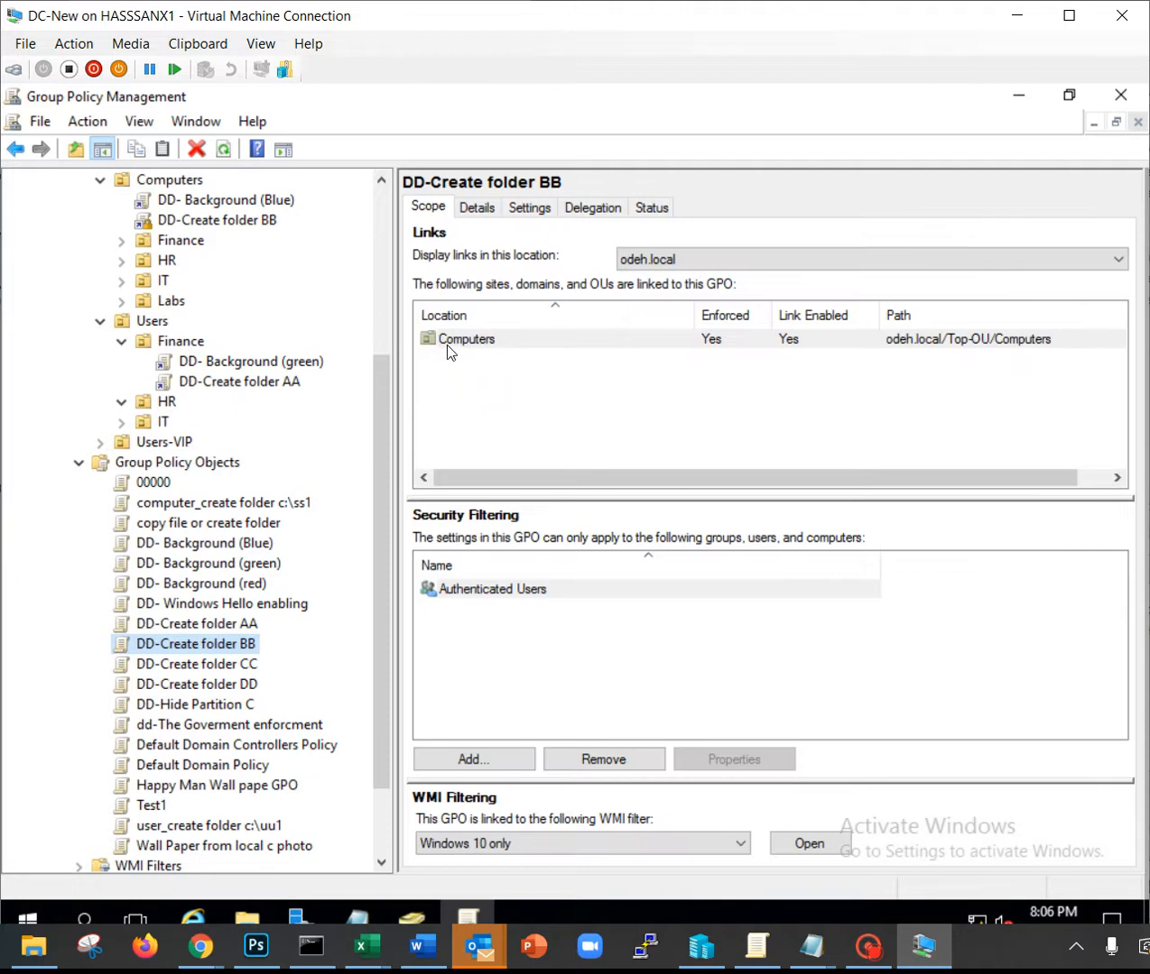
drag(370, 430, 371, 373)
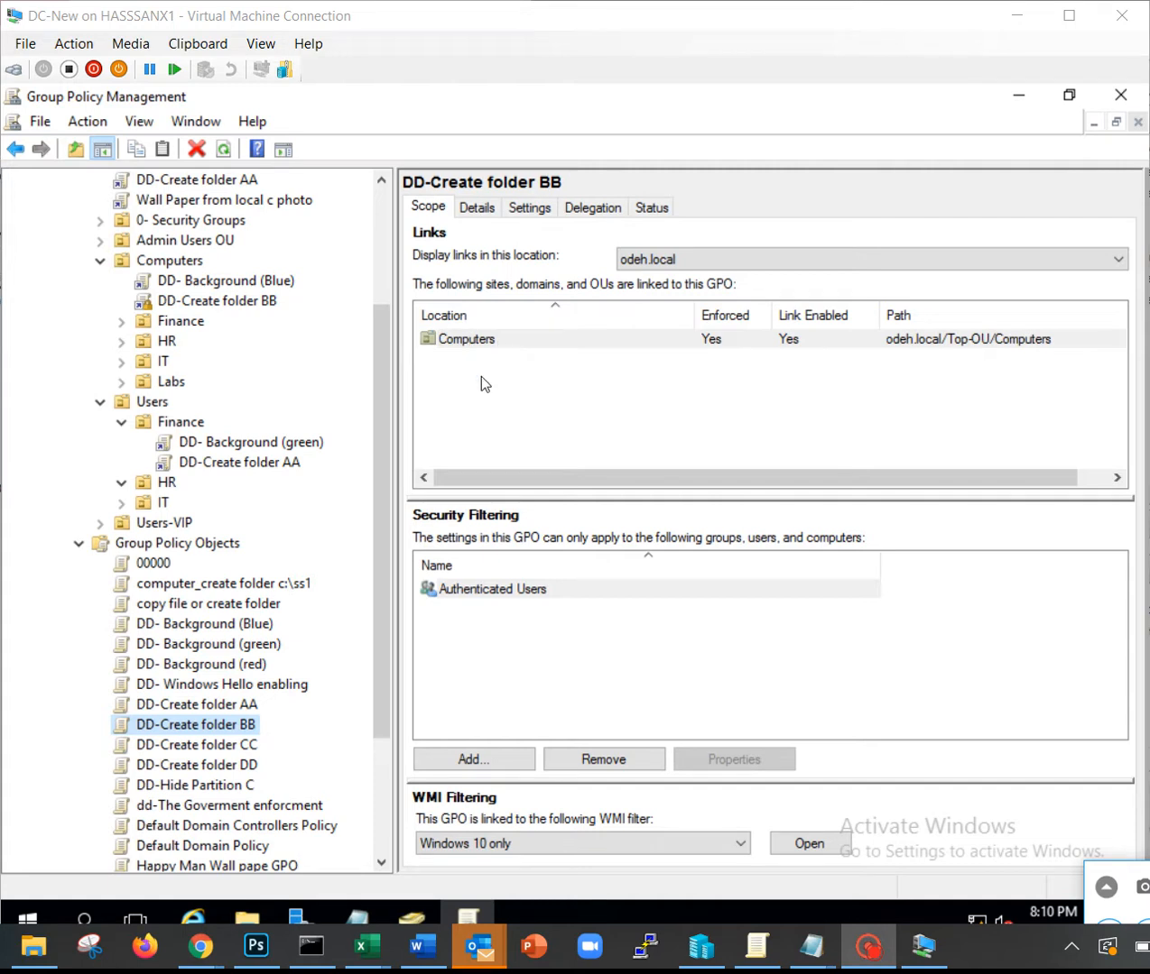
click(492, 763)
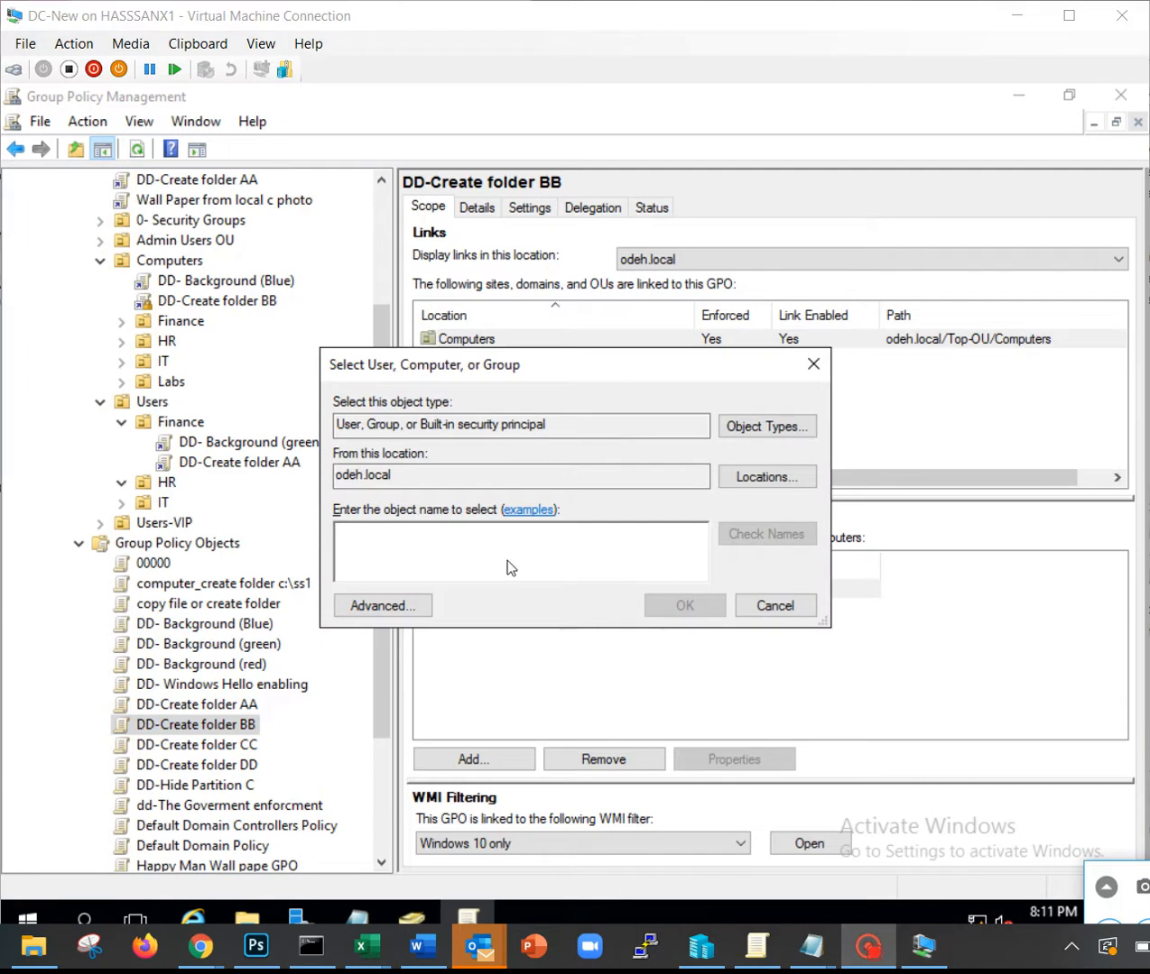
click(360, 547)
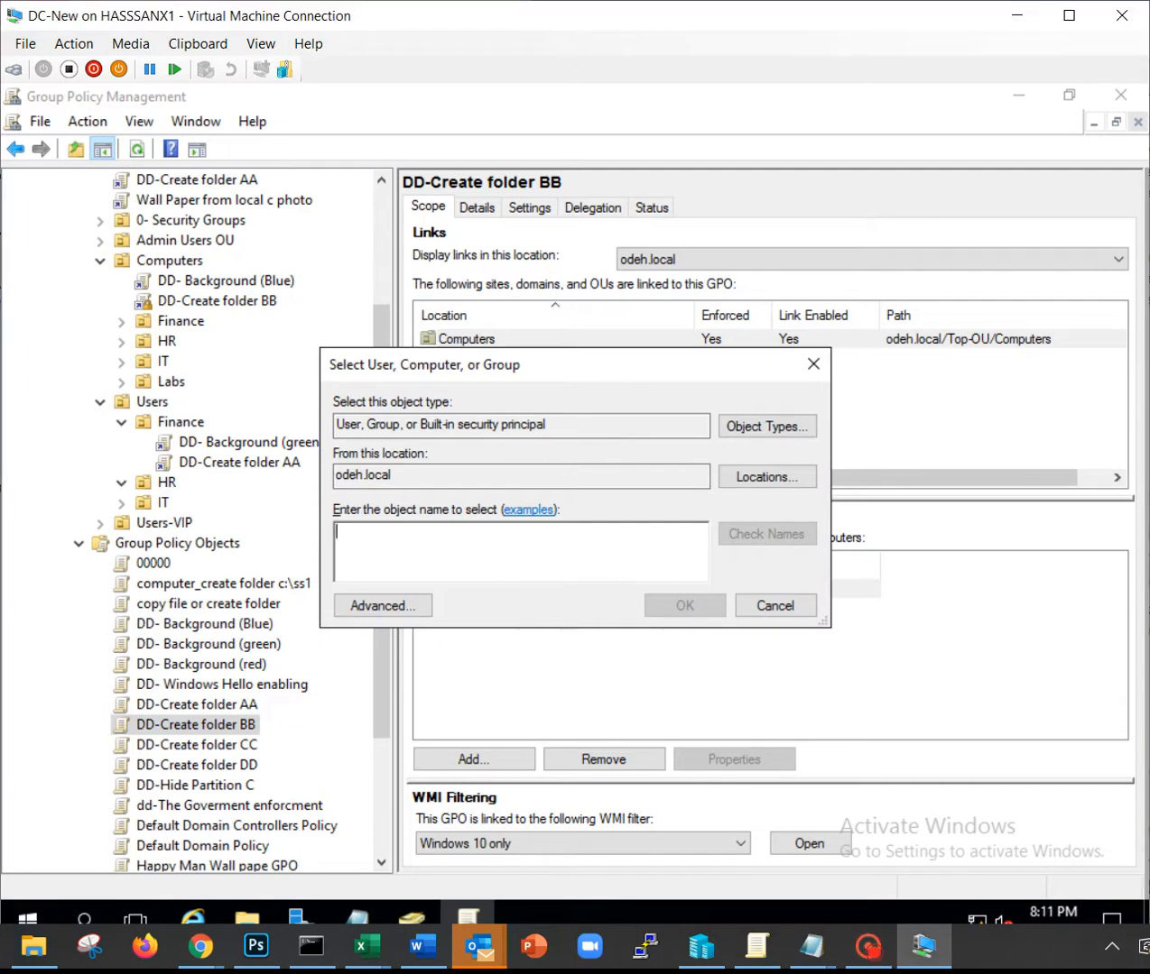
text(high)
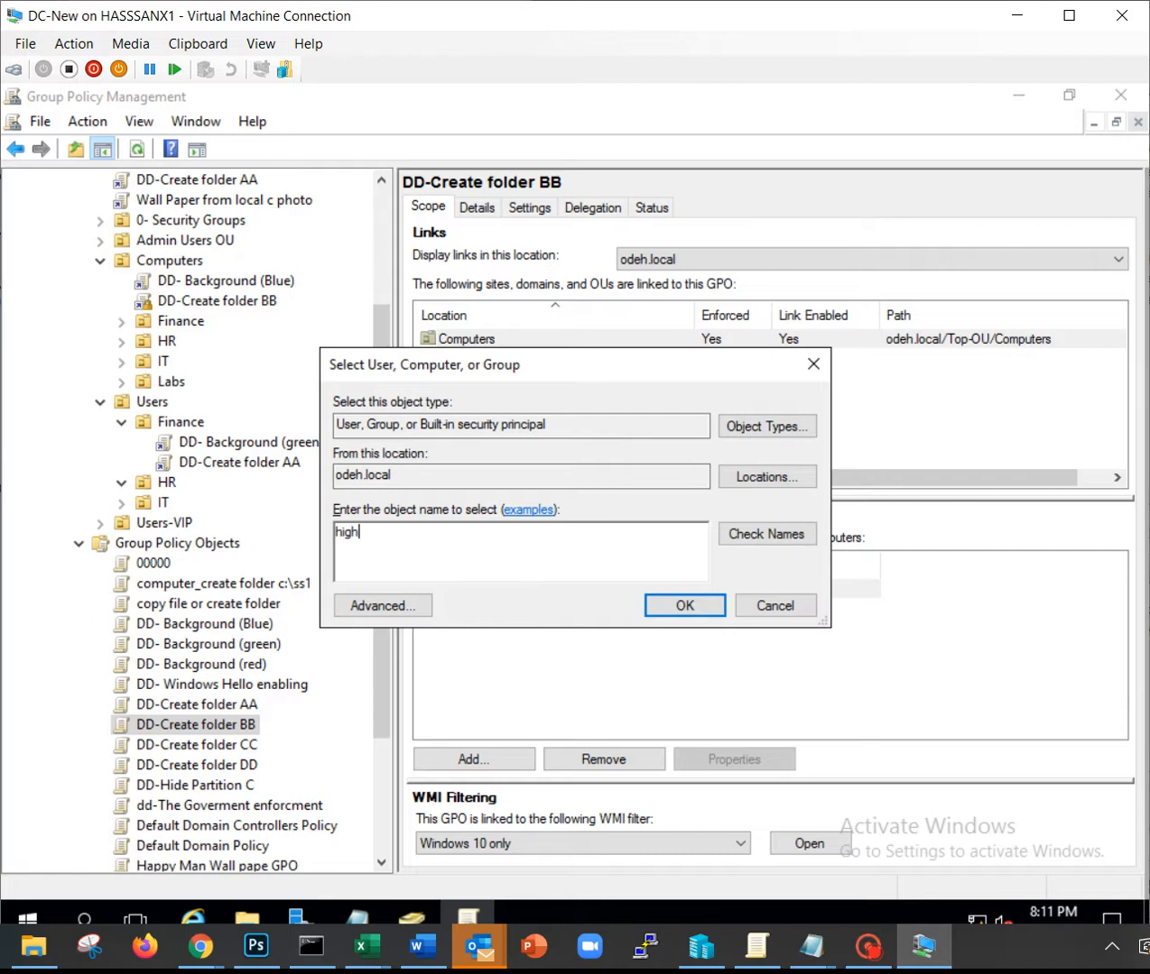
key(Return)
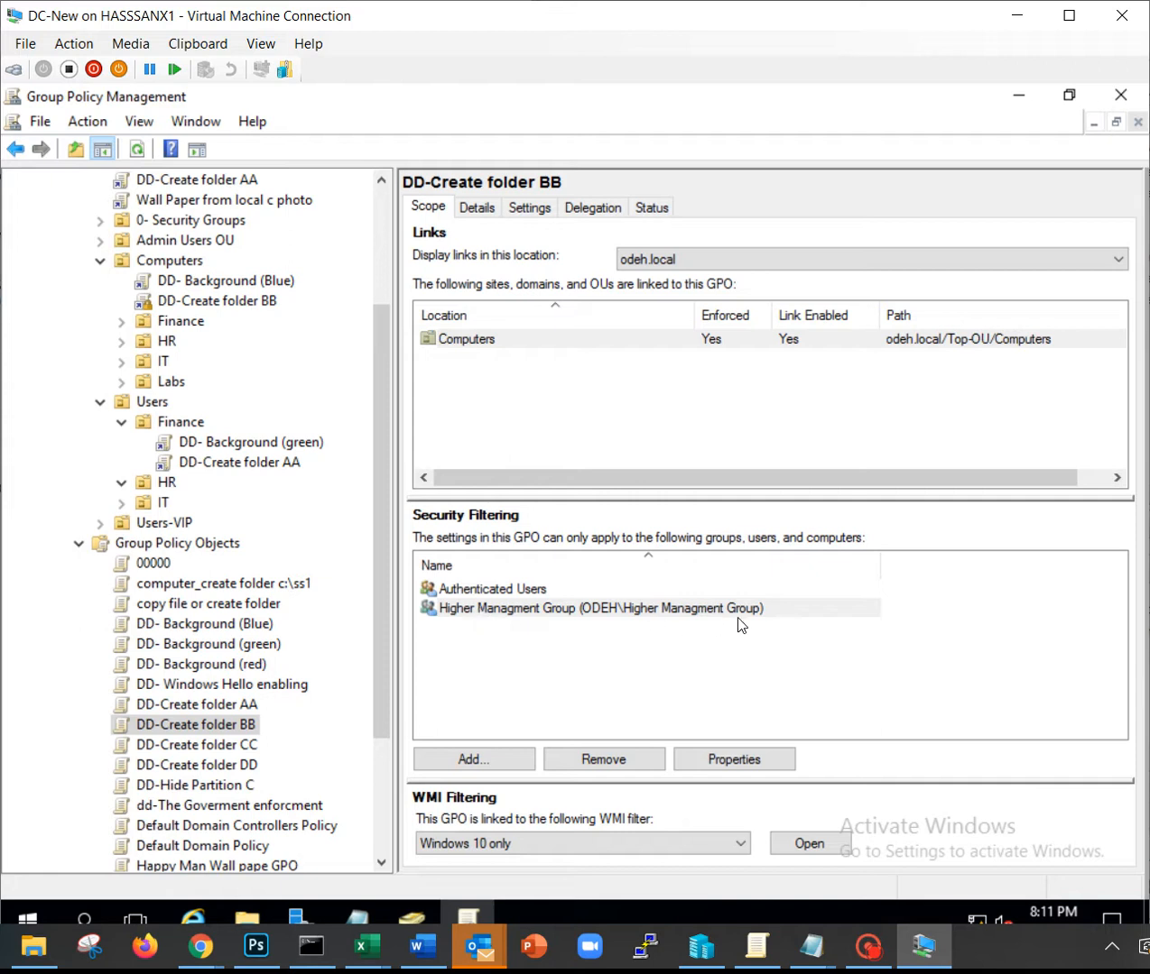
- Remove the Higher Managment Group from the security filtering of the DD-Create folder BB policy
click(505, 590)
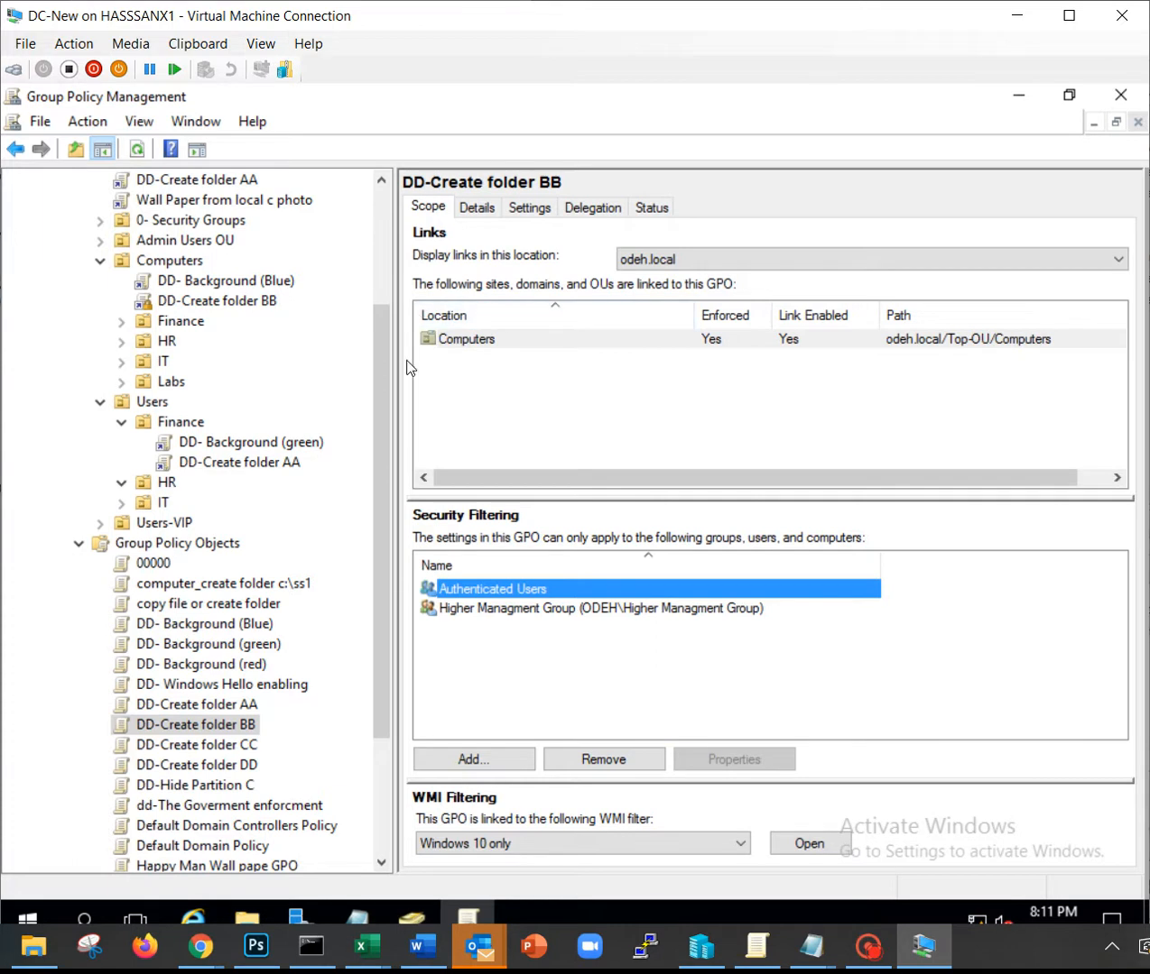
click(512, 614)
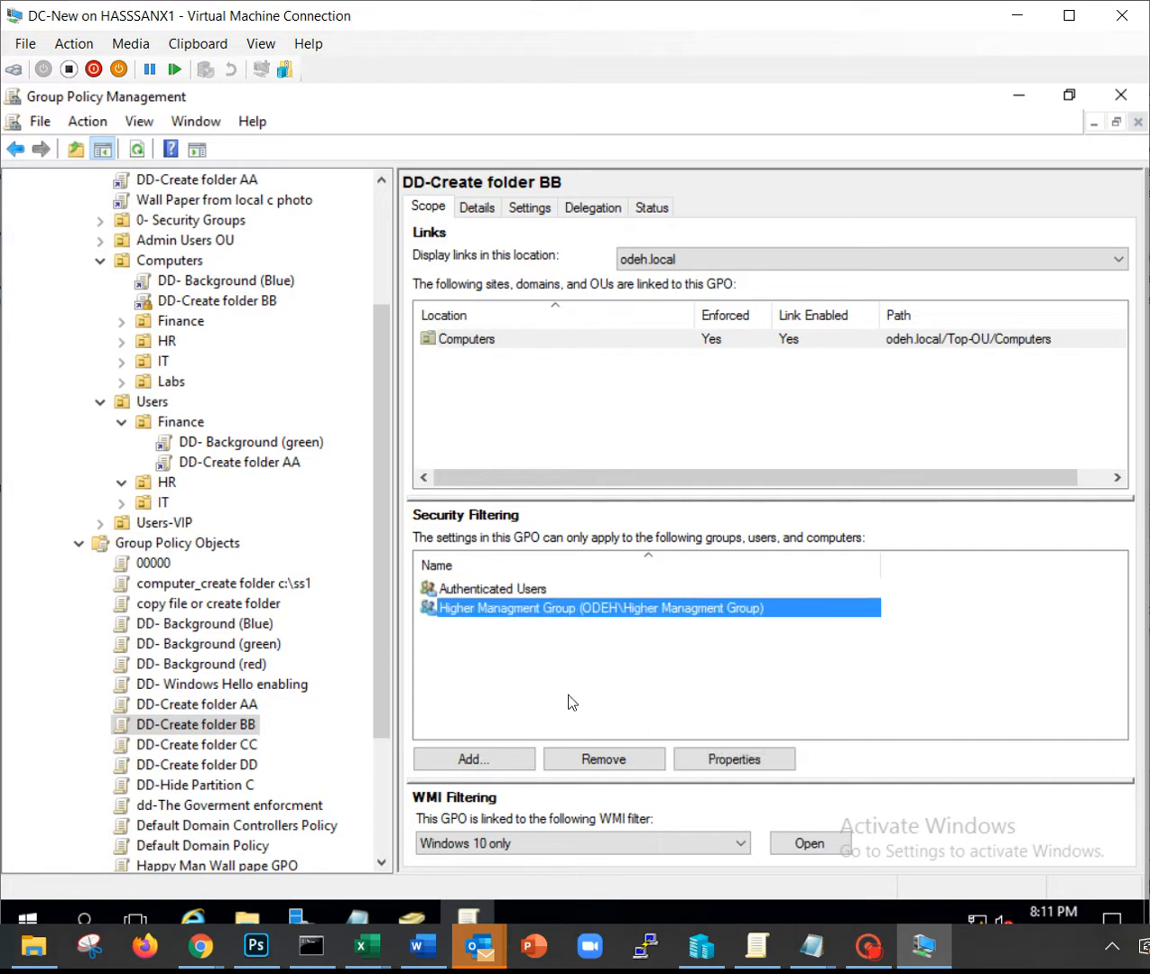
click(591, 765)
click(582, 551)
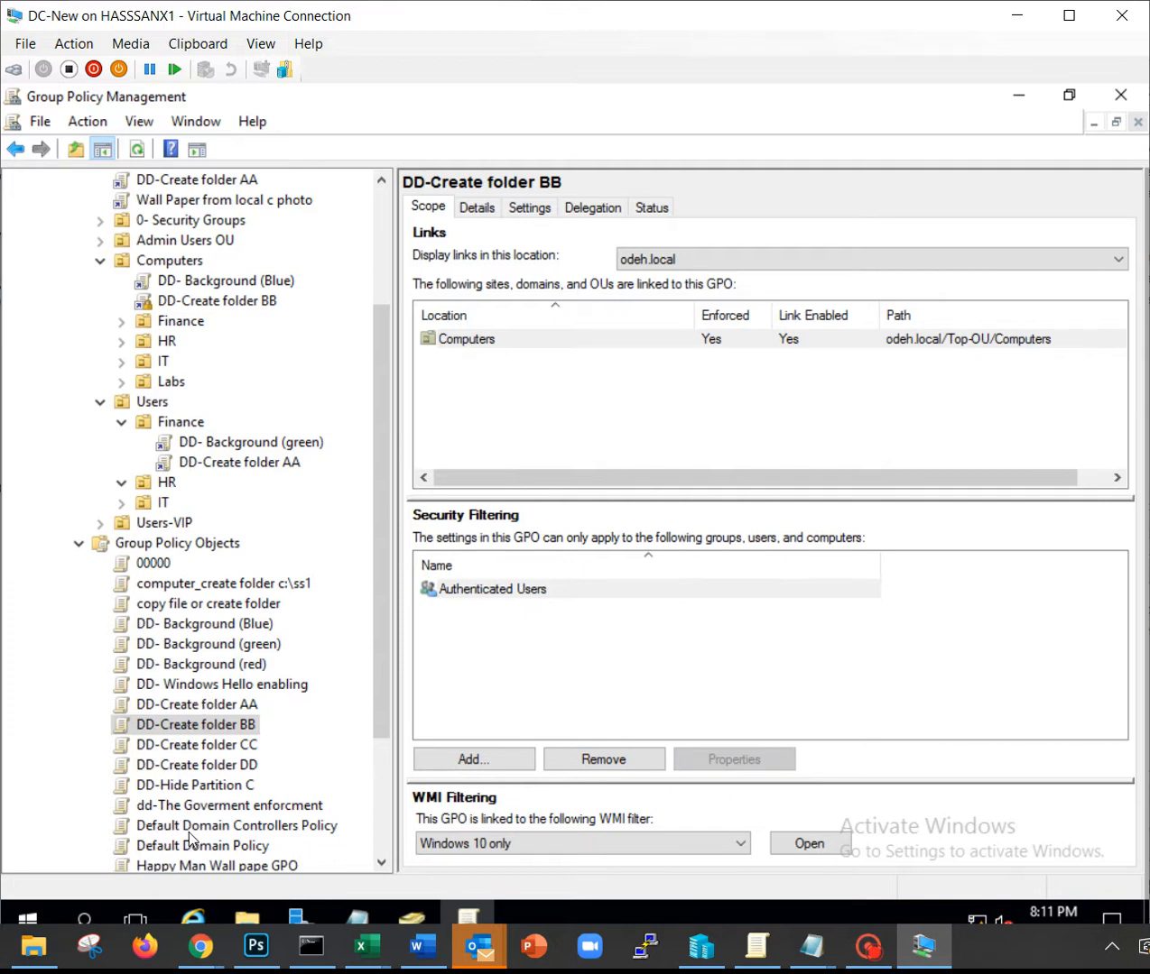
- Link the existing DD-Hide Partition C policy to the Computers organizational unit under Top-OU
click(191, 786)
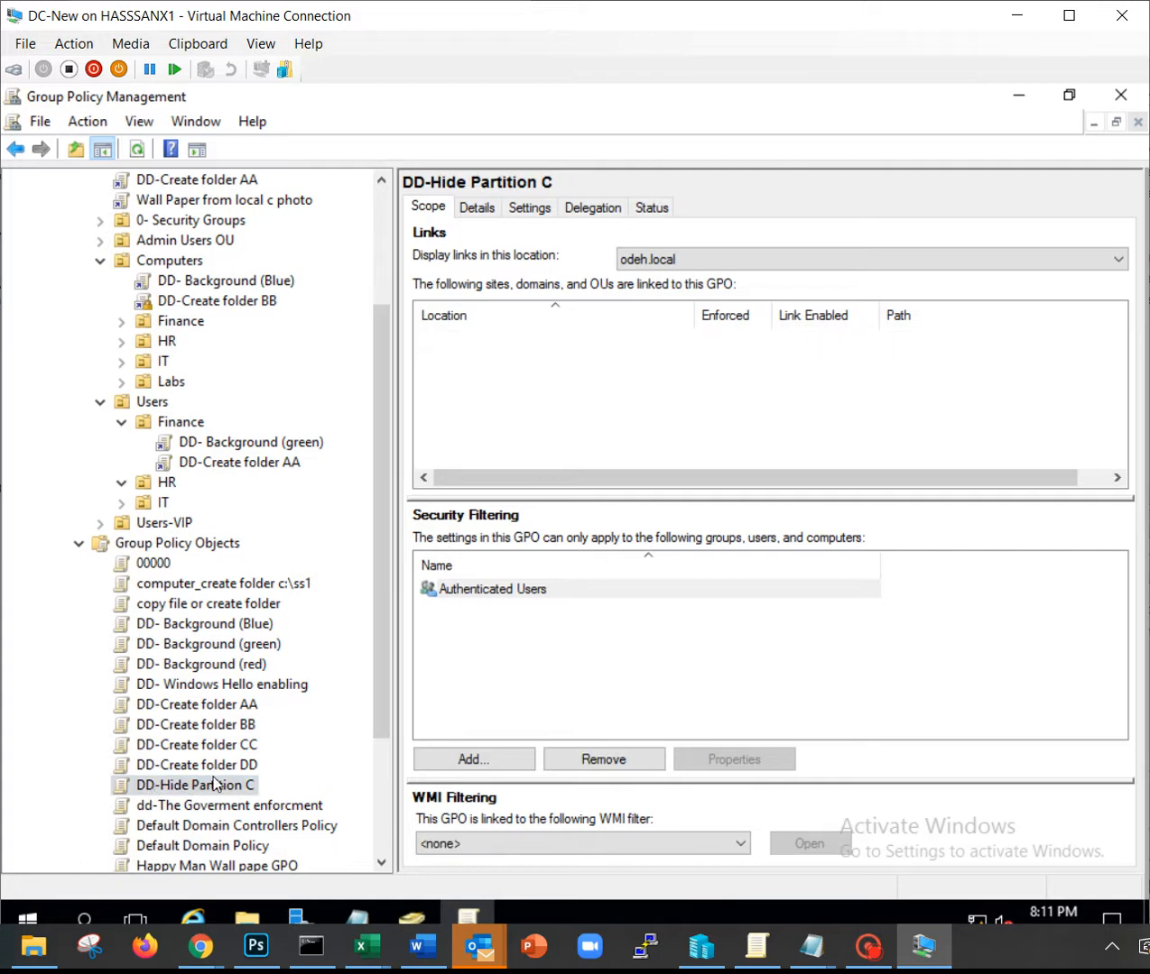
right_click(181, 262)
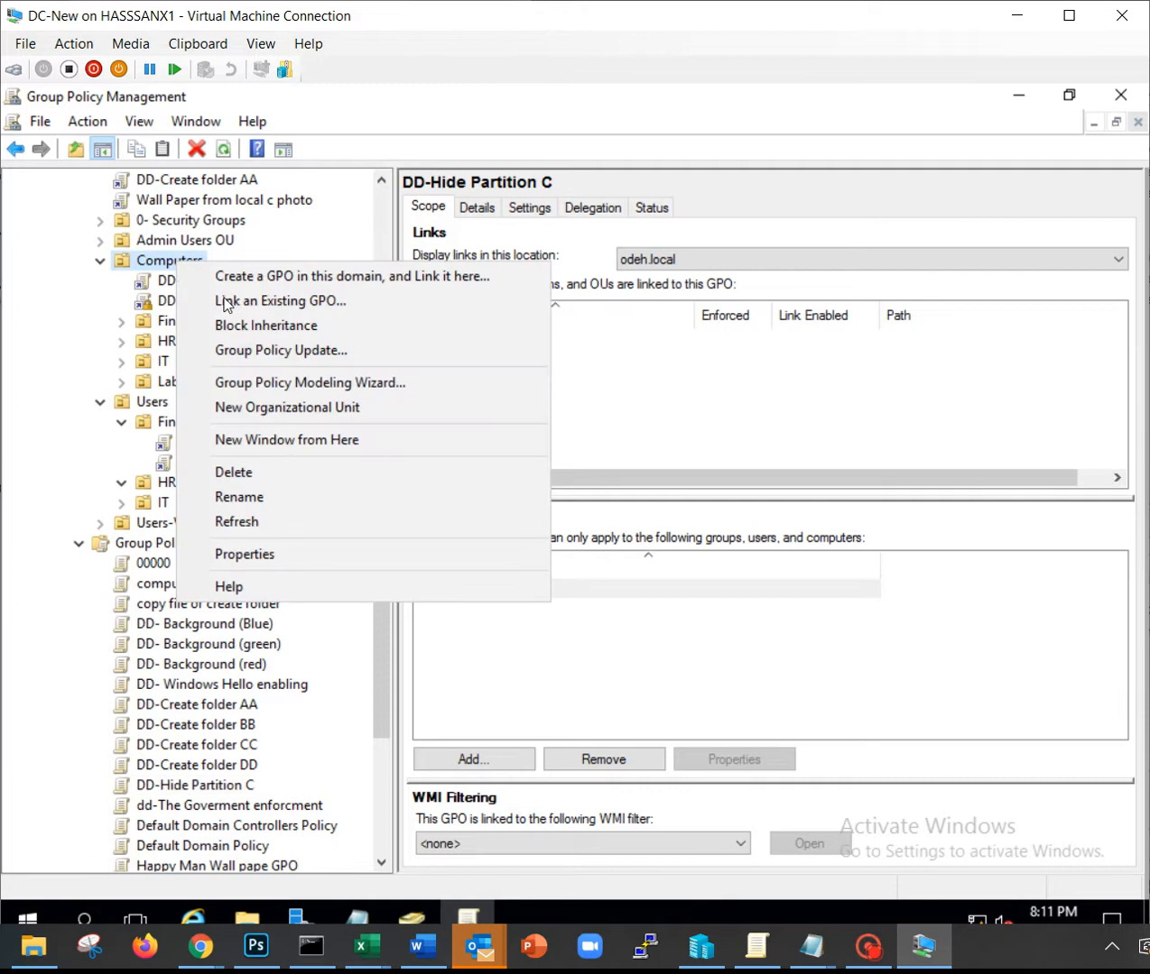
click(260, 301)
scroll(533, 534, down, 3)
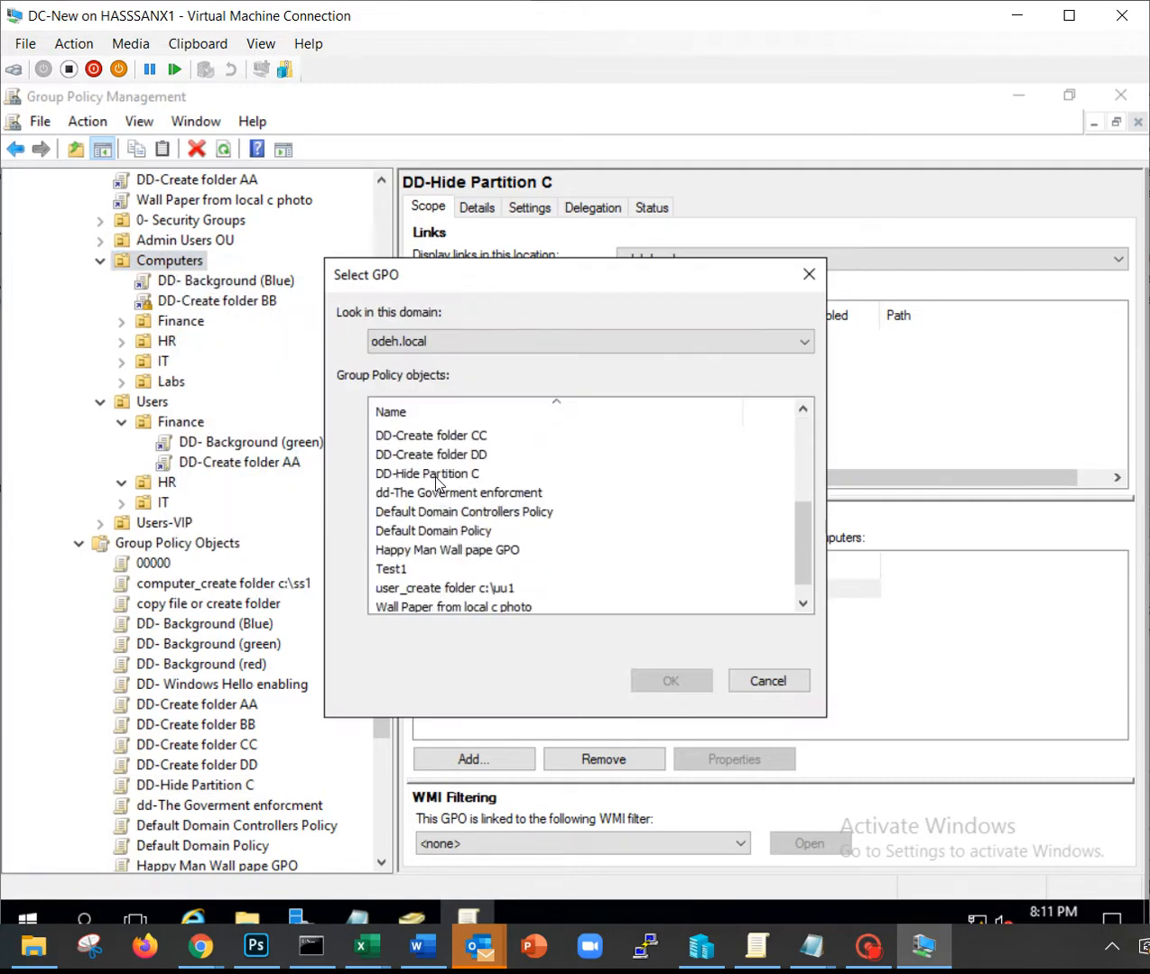
click(438, 474)
click(669, 681)
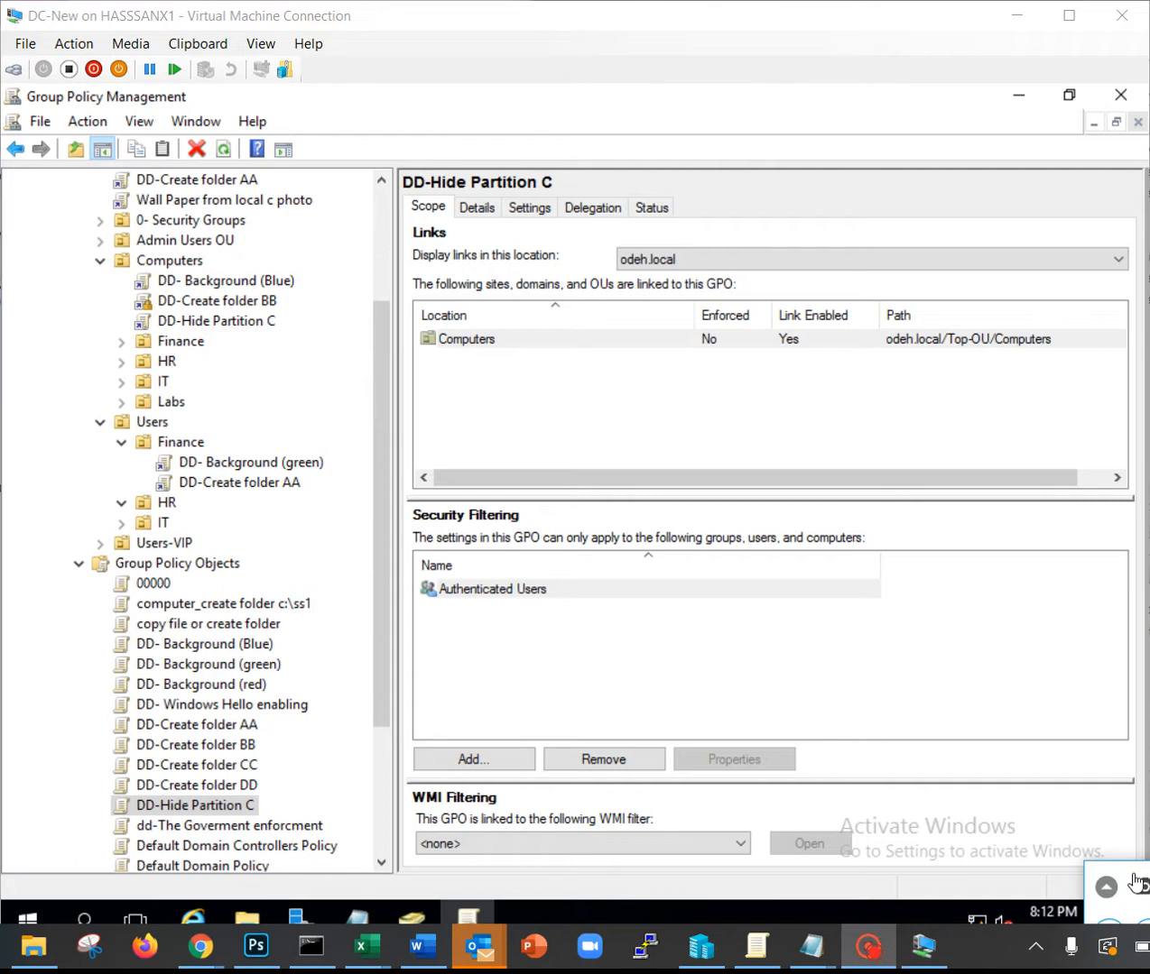
- Add the Matlab users group to the advanced delegation security settings of the DD-Hide Partition C policy
click(591, 207)
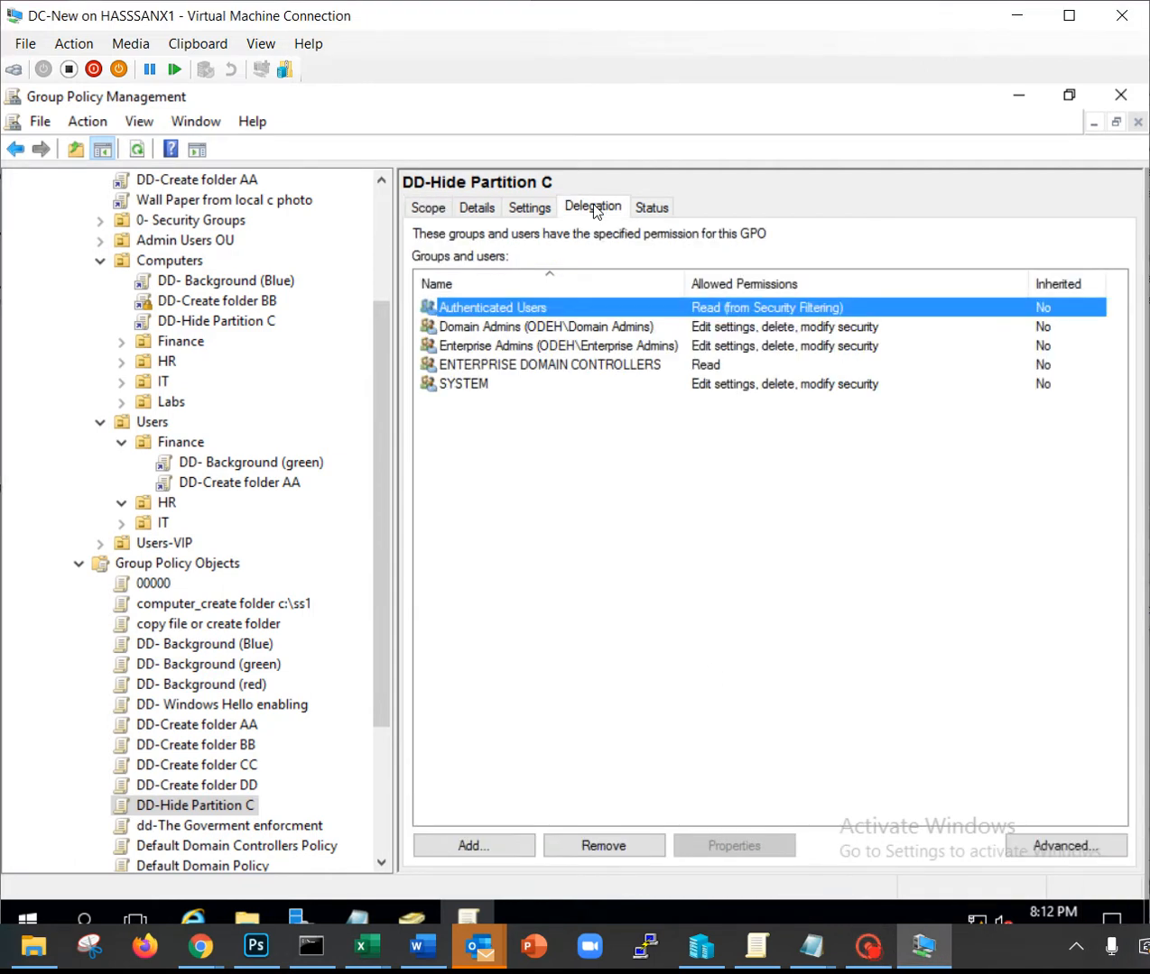
click(1047, 844)
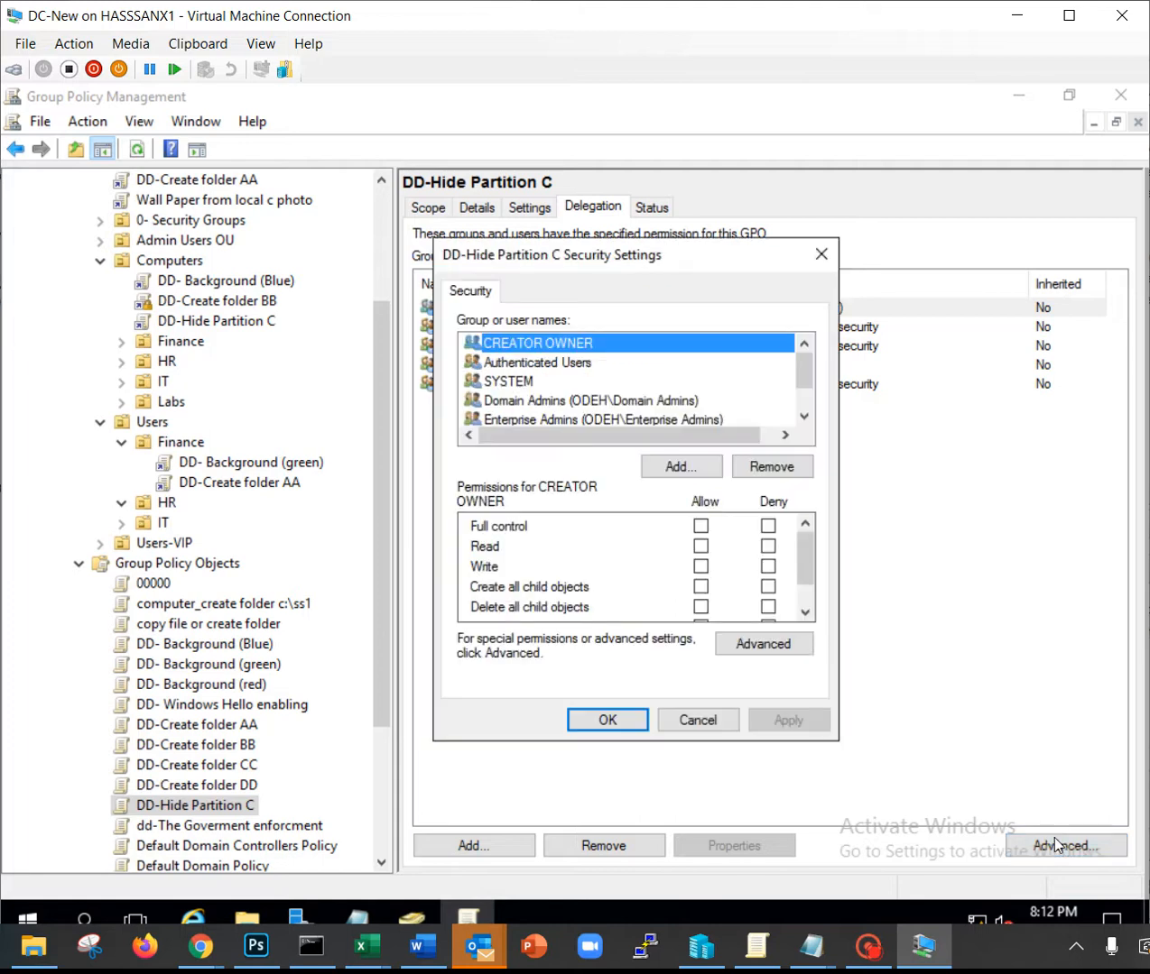
click(672, 467)
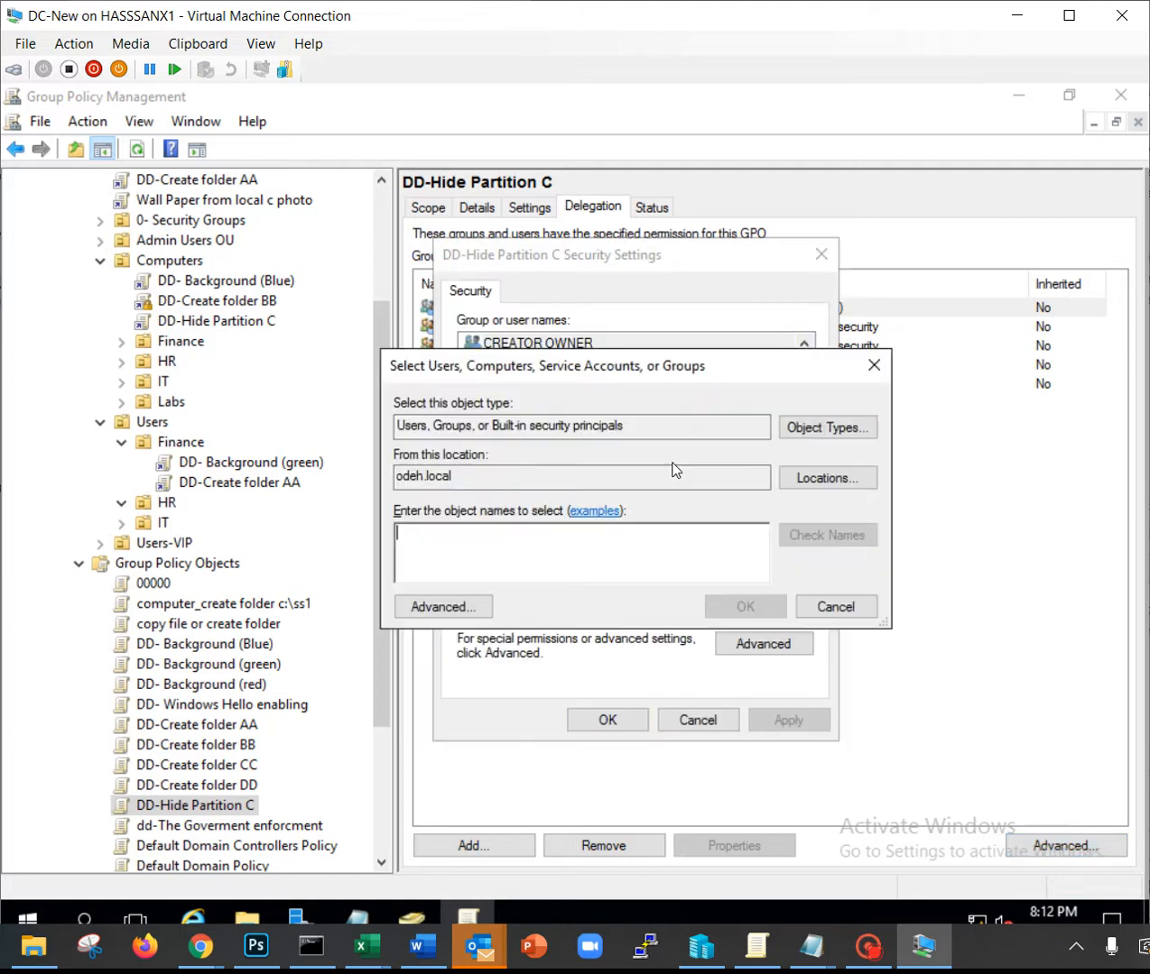
text(mat)
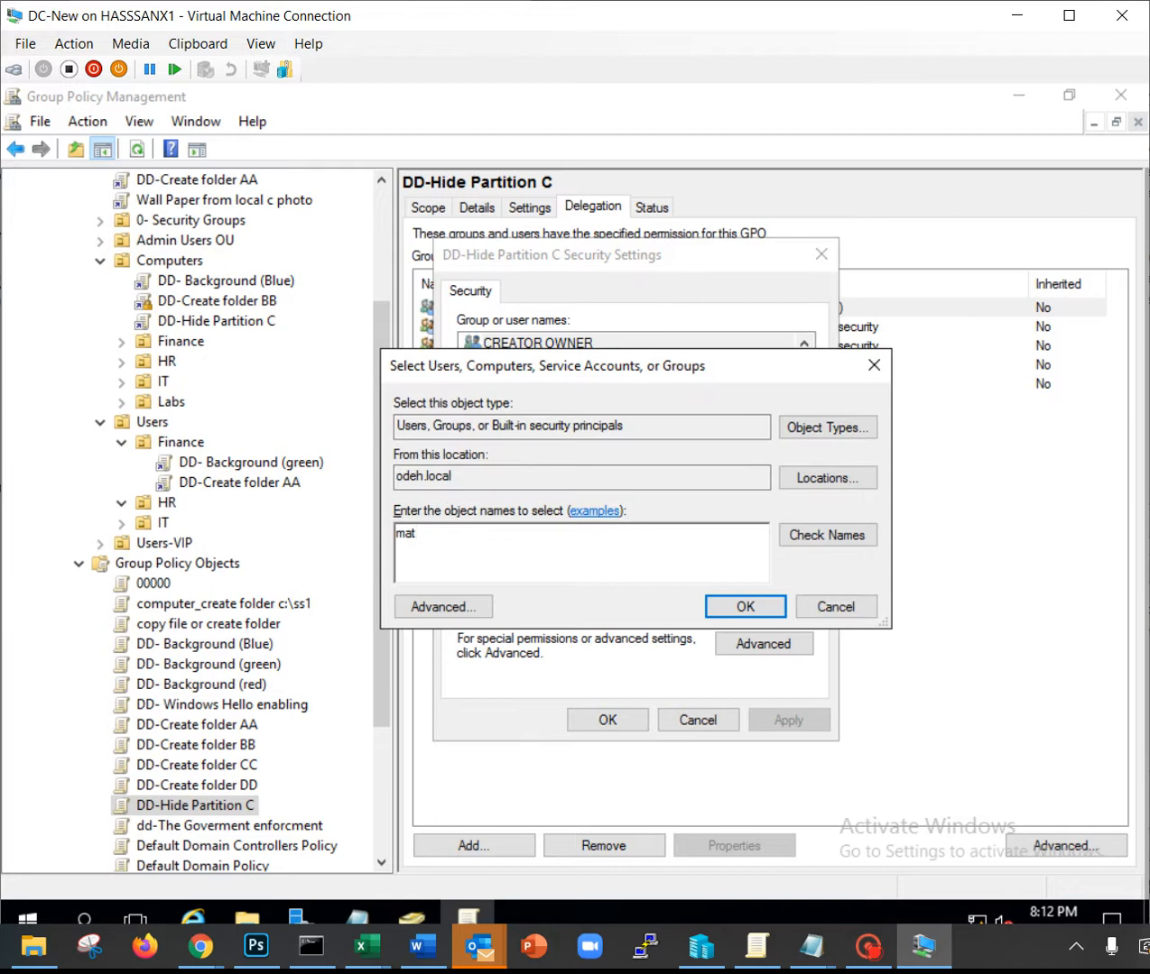
click(802, 537)
click(727, 609)
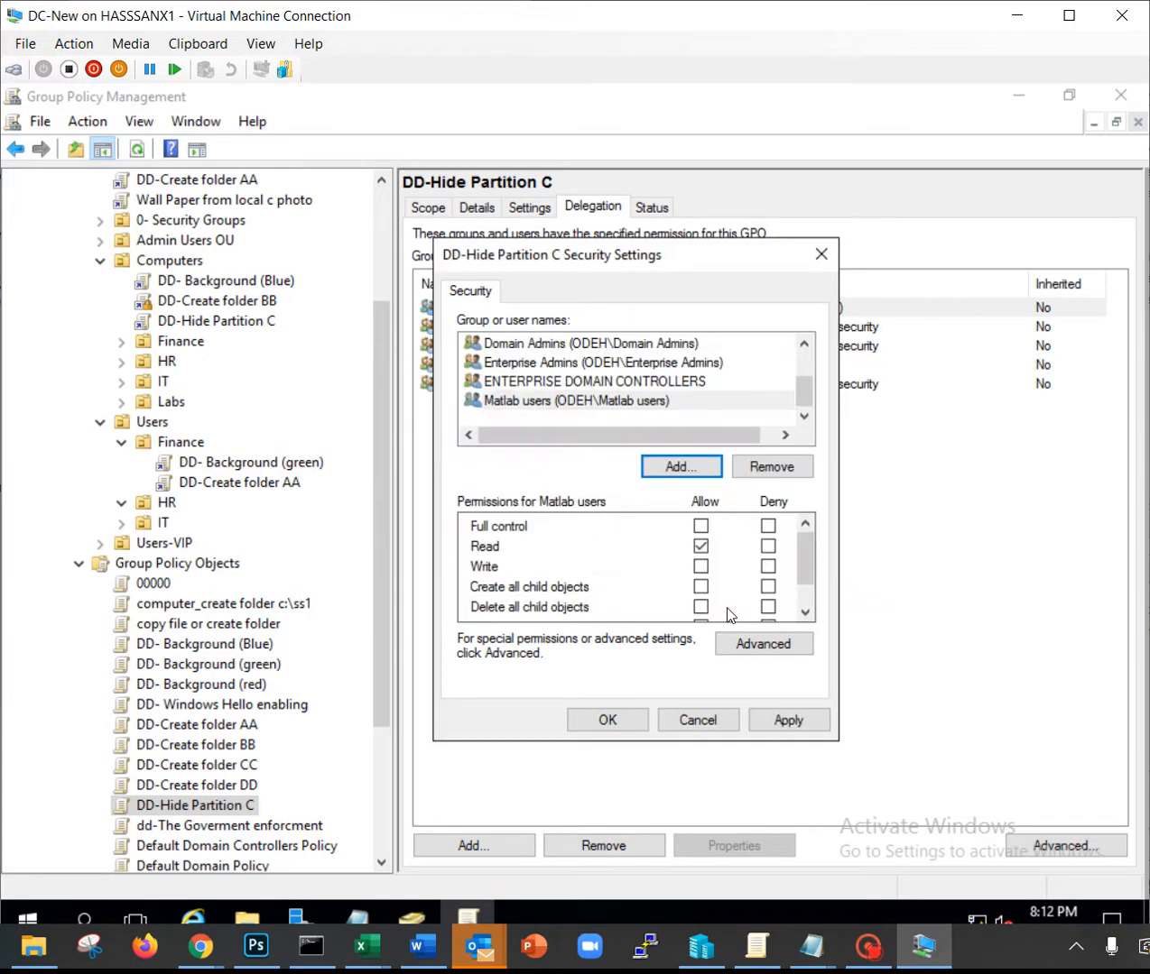
- Deny the Apply group policy permission for Matlab users on DD-Hide Partition C and confirm the change
scroll(745, 591, down, 1)
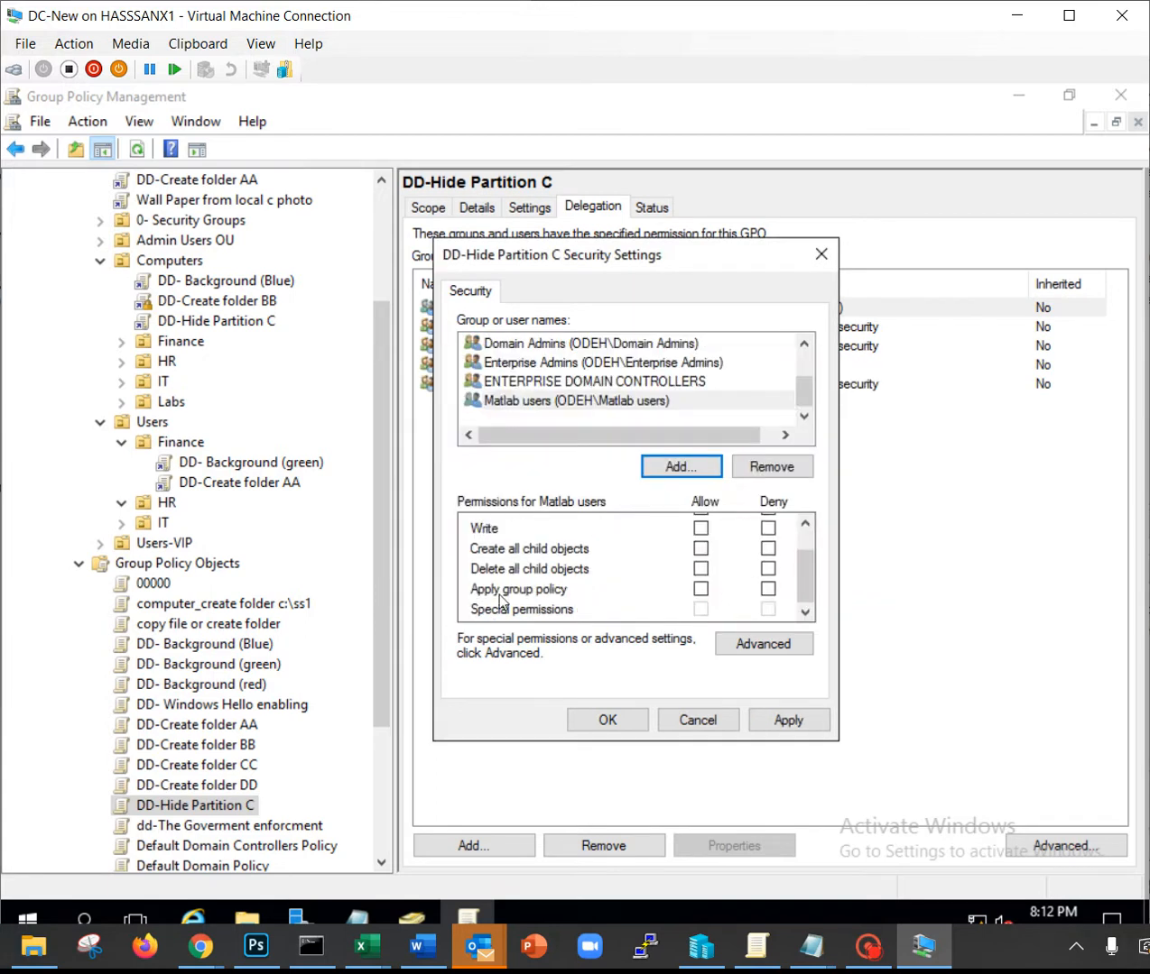
click(767, 590)
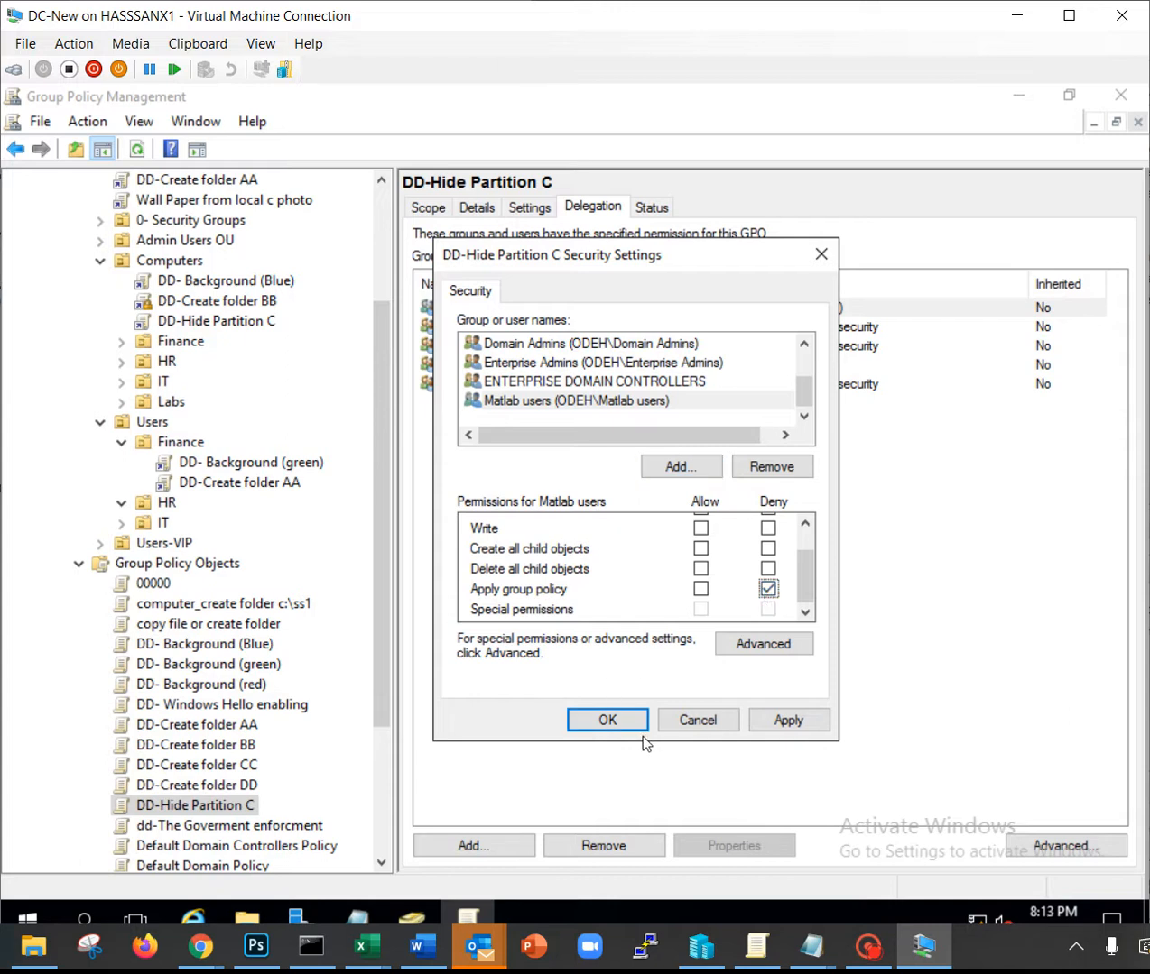
click(608, 720)
click(725, 578)
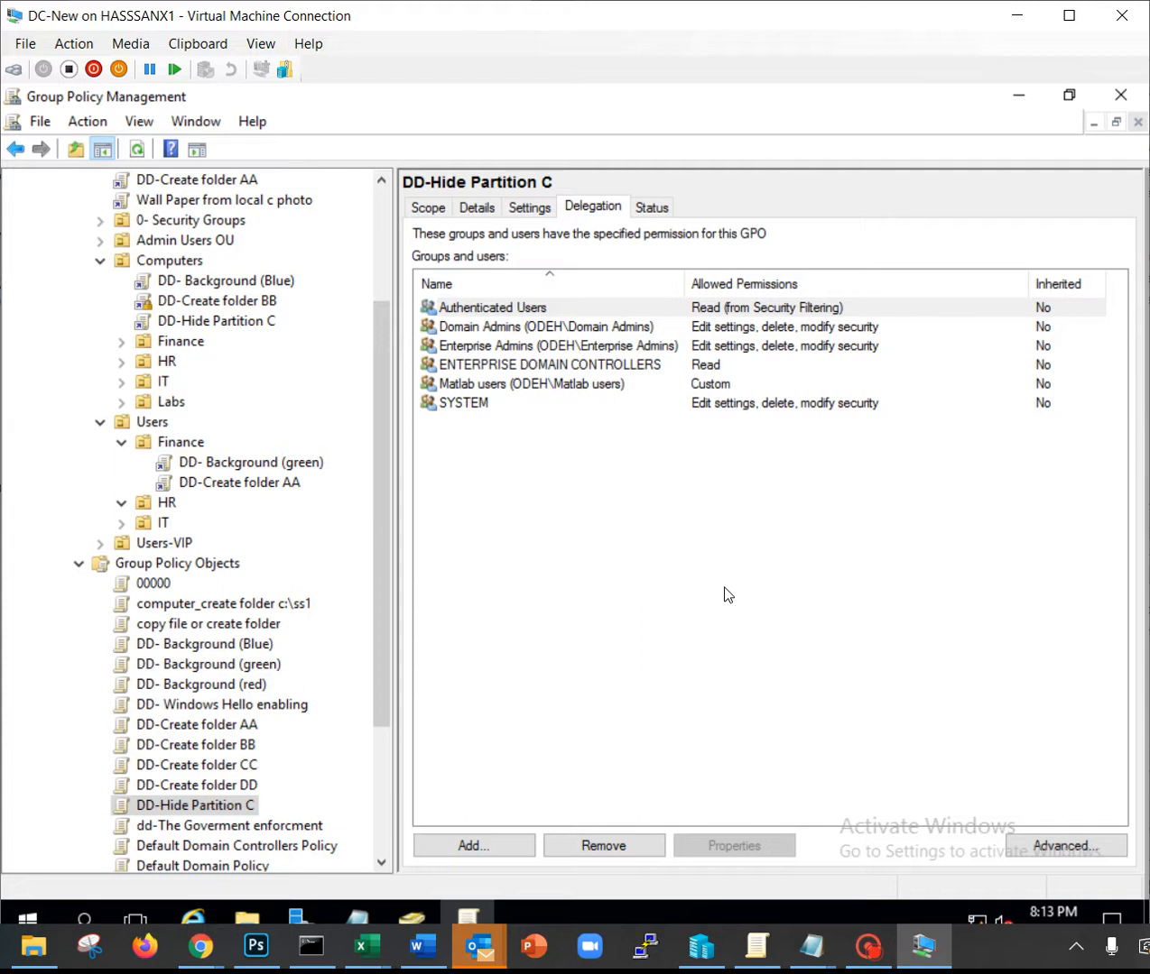
- Compare the delegation entries and scope of DD-Hide Partition C, and view the scope of DD- Windows Hello enabling
click(514, 388)
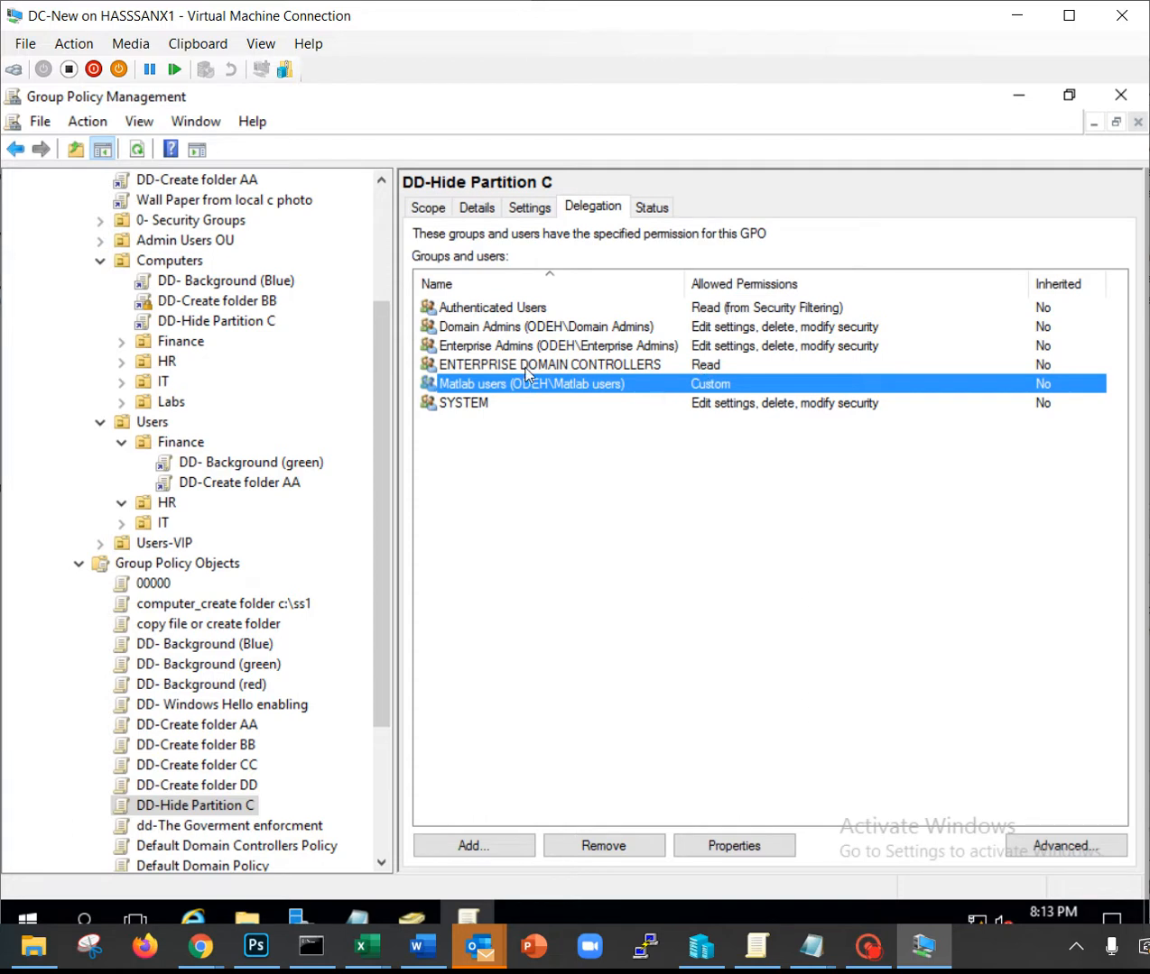
click(429, 207)
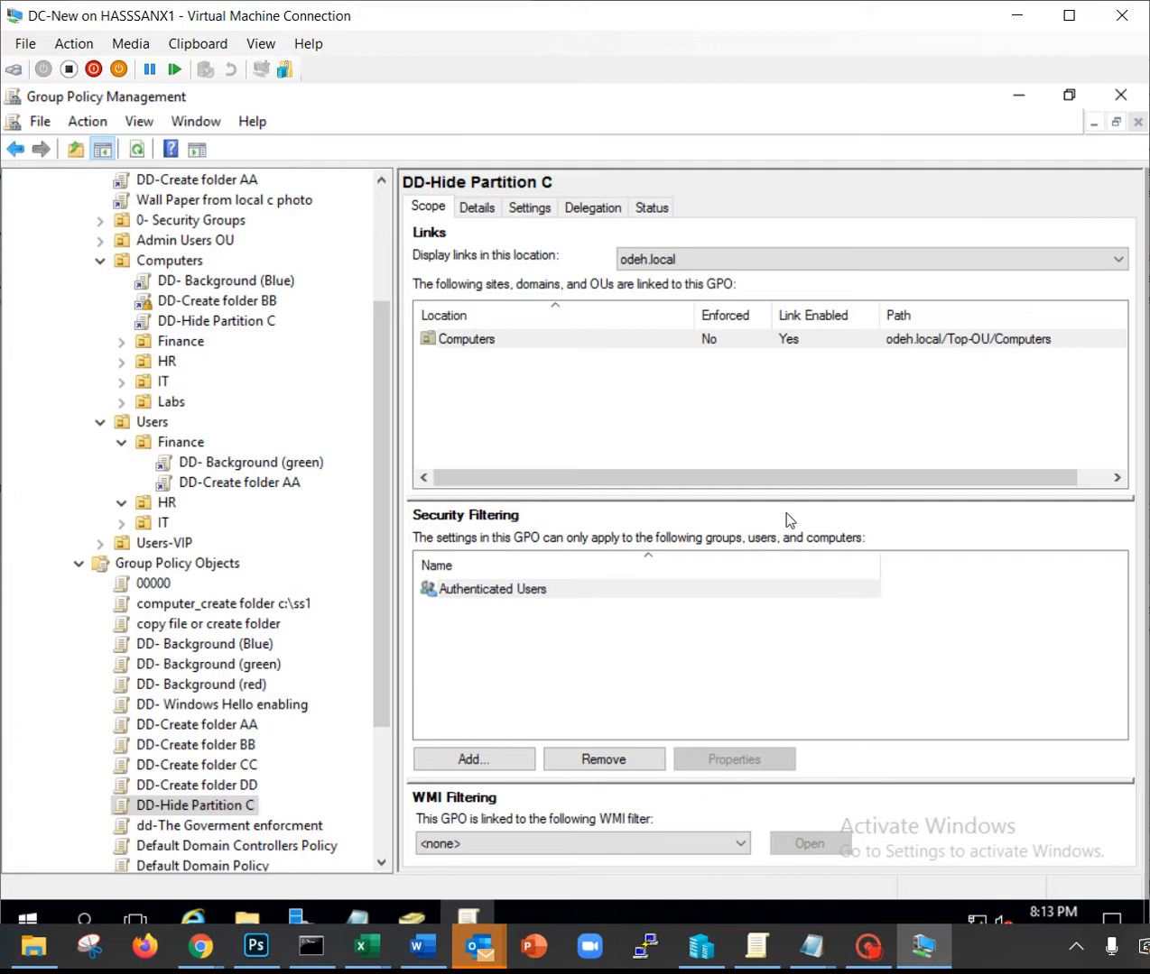
click(586, 209)
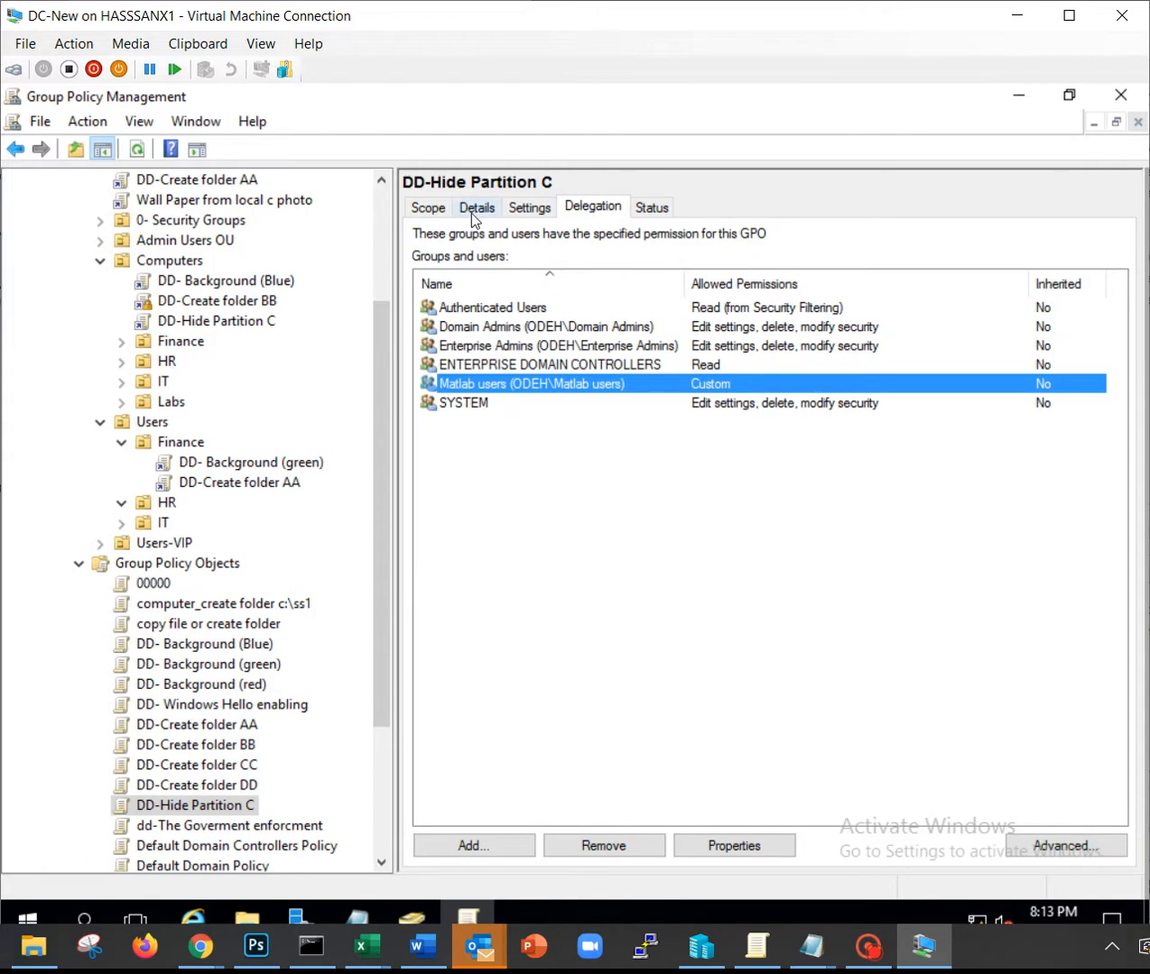
click(430, 209)
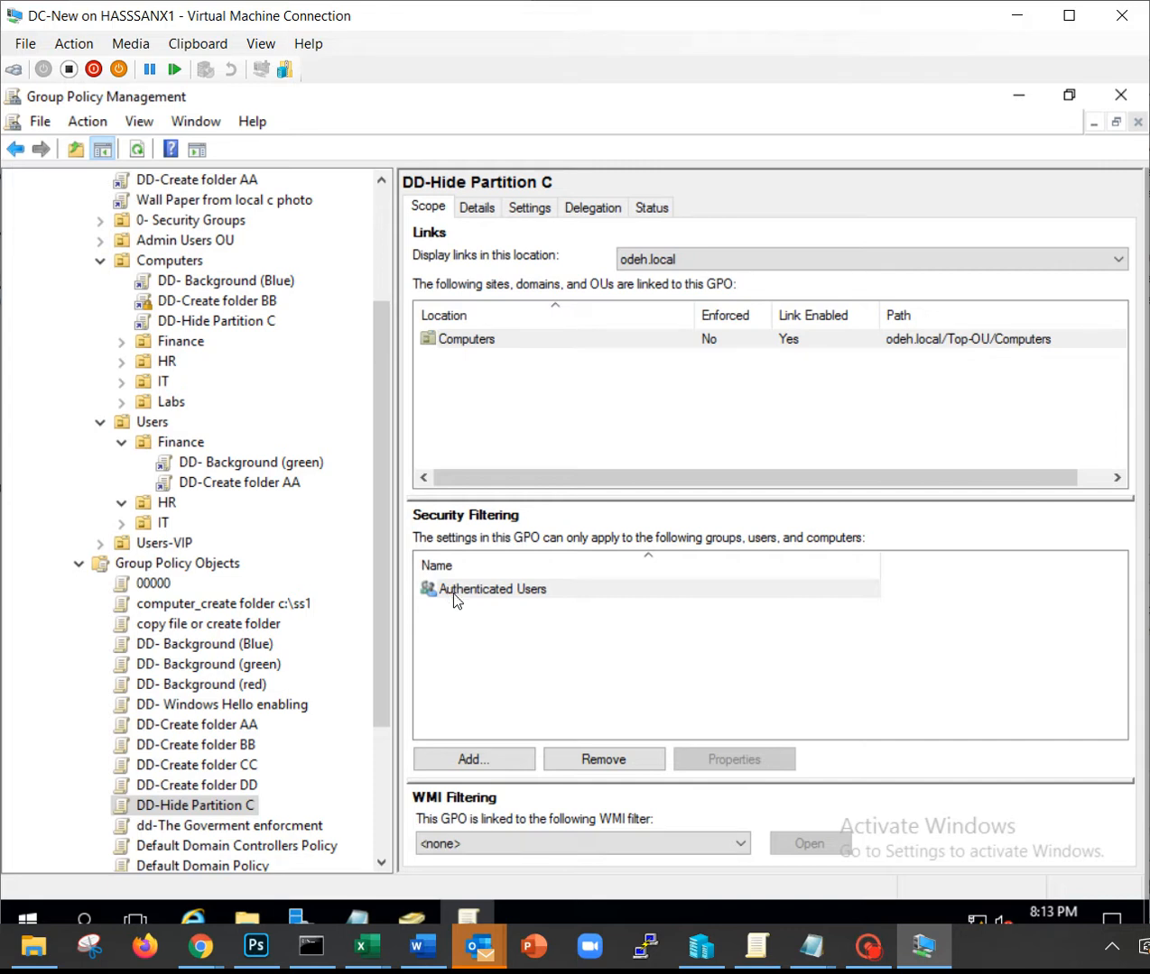
click(209, 706)
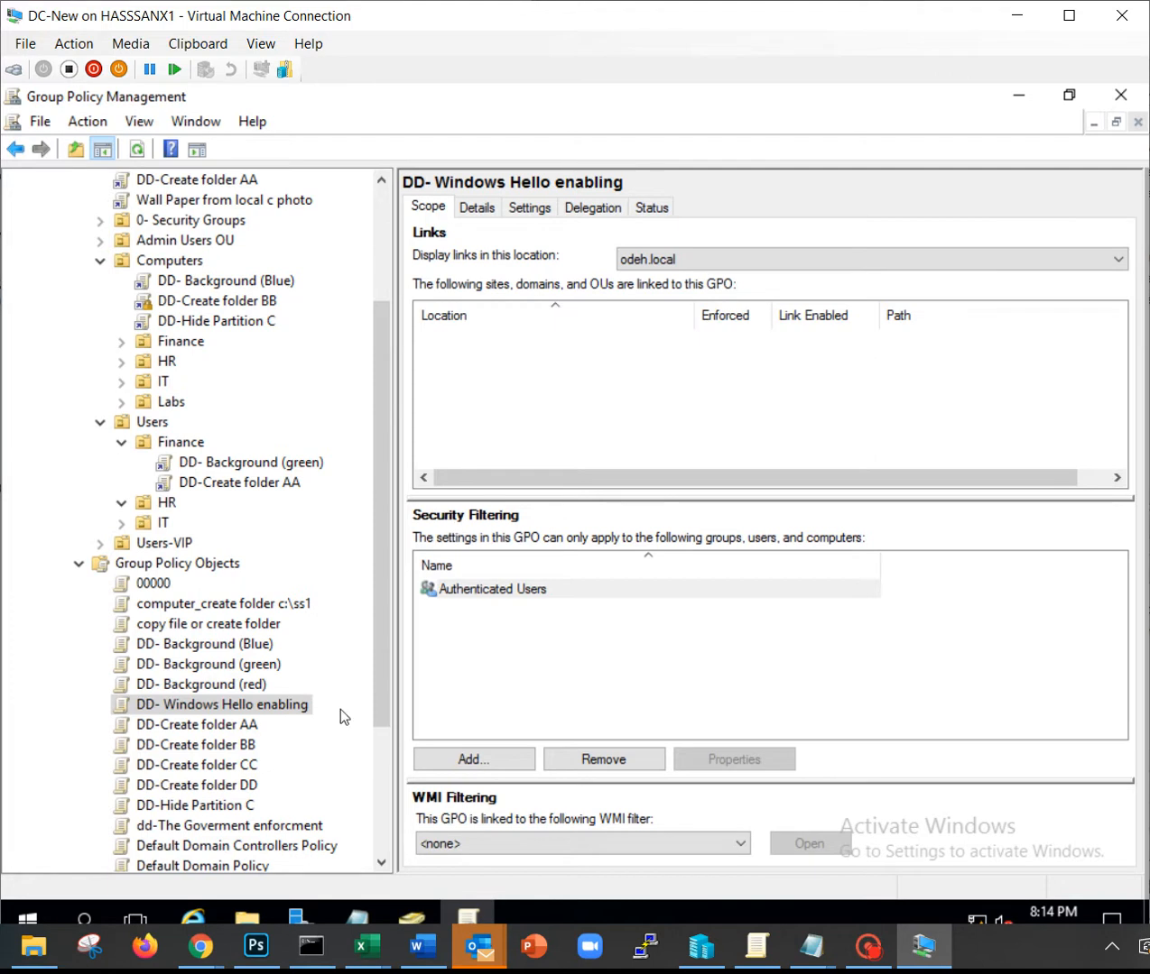
- Start a new WMI filter in odeh.local and name it Windows 7 machine
click(78, 563)
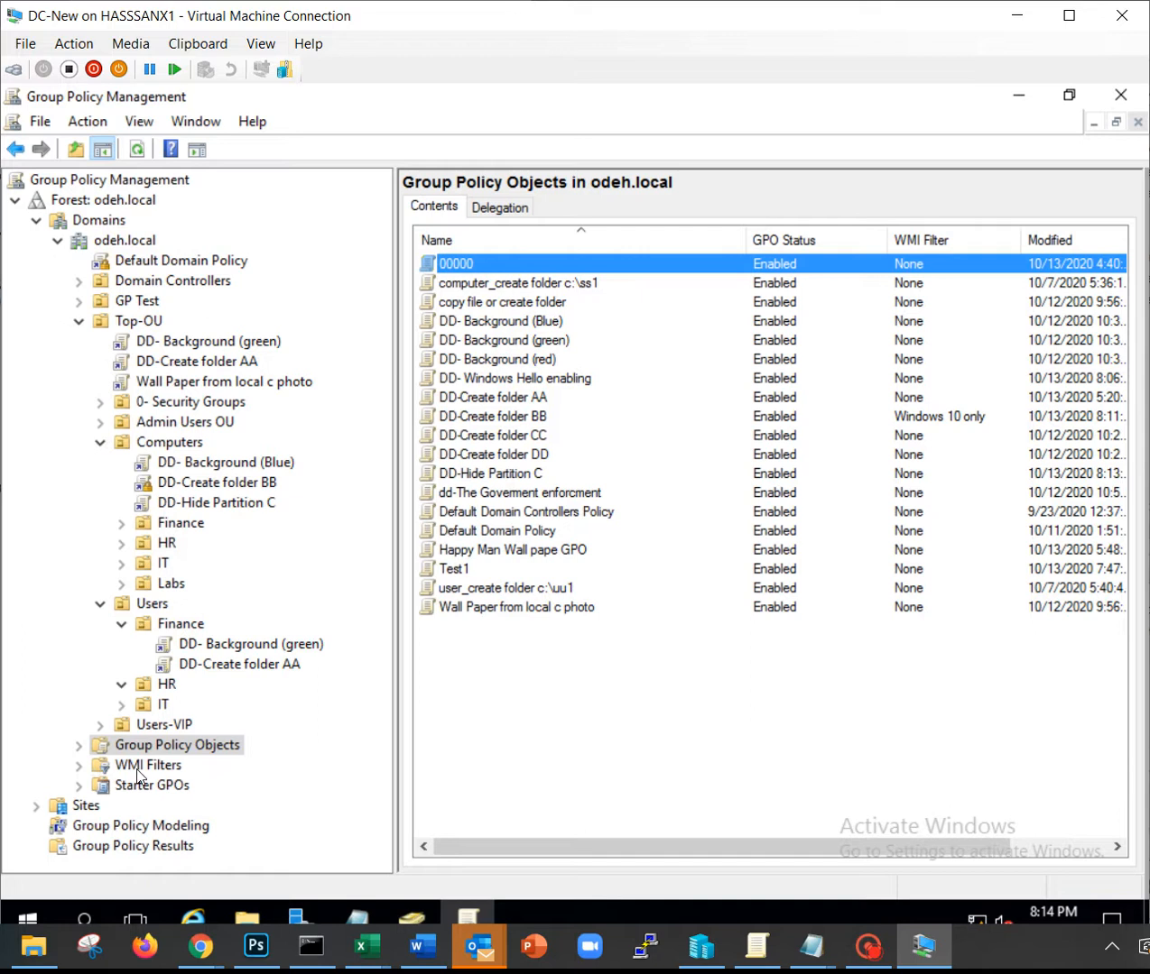
click(138, 769)
right_click(459, 353)
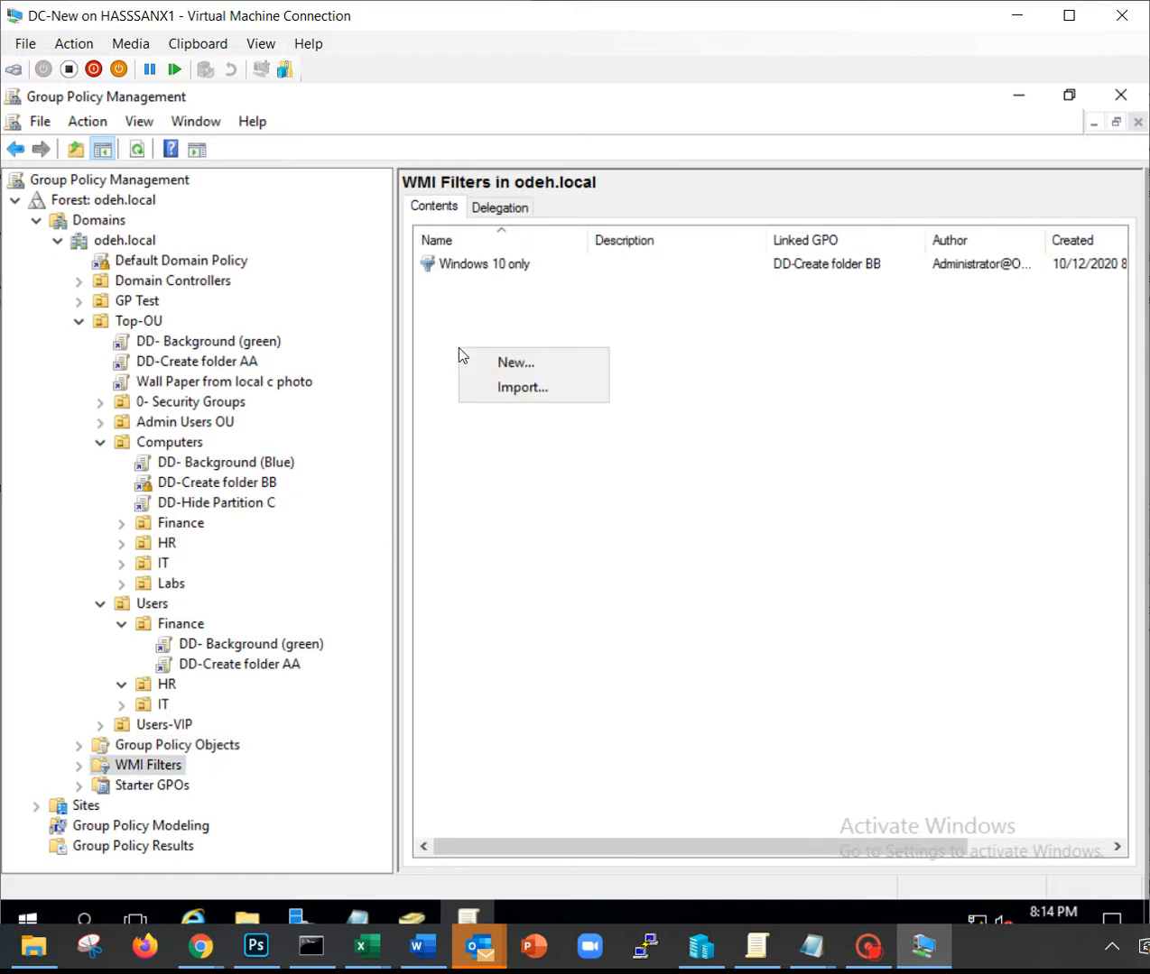
click(528, 363)
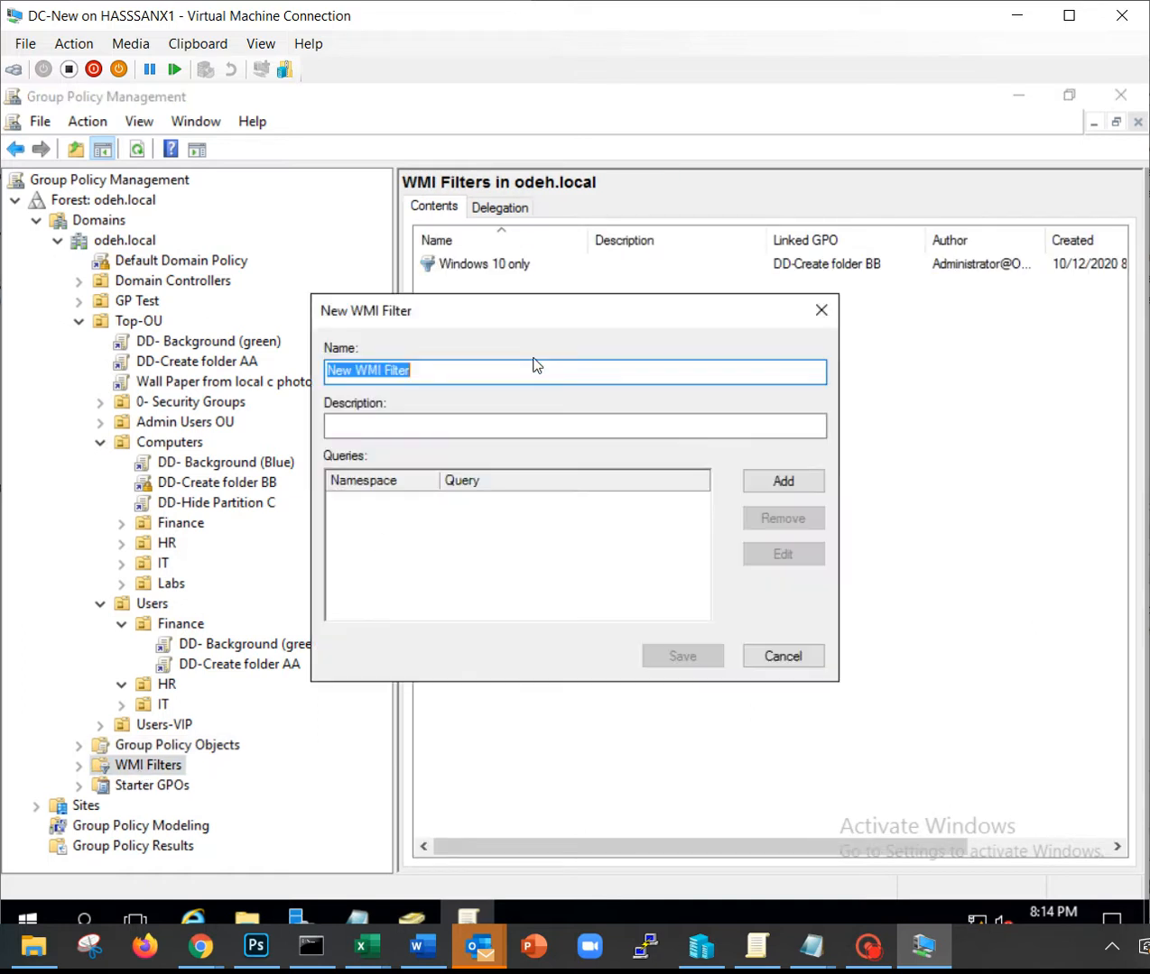
text(Wind)
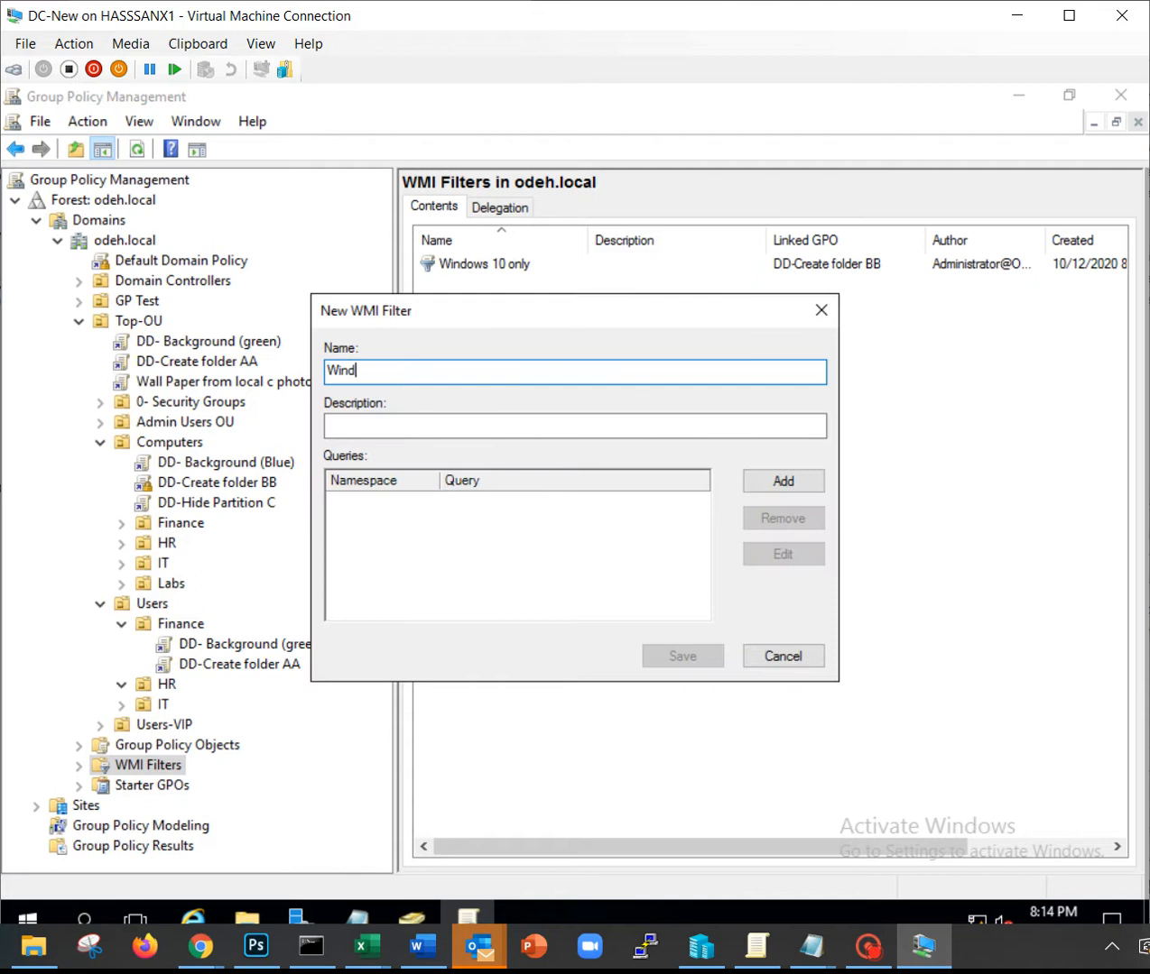
text(ows 7 machin)
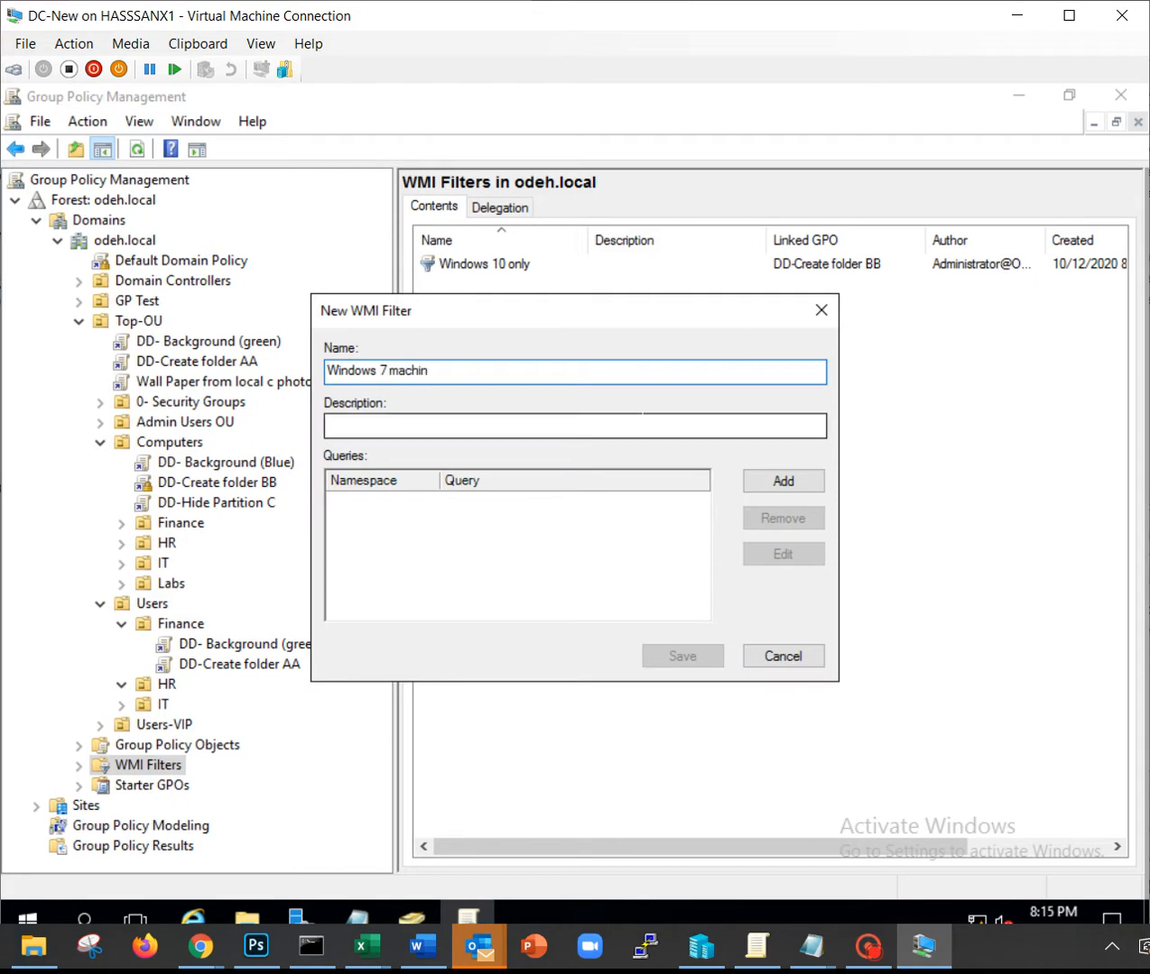
text(e)
- Add a root\CIMv2 query to the filter, copying the "windows 7 and up" select statement from the open Notepad file
click(802, 498)
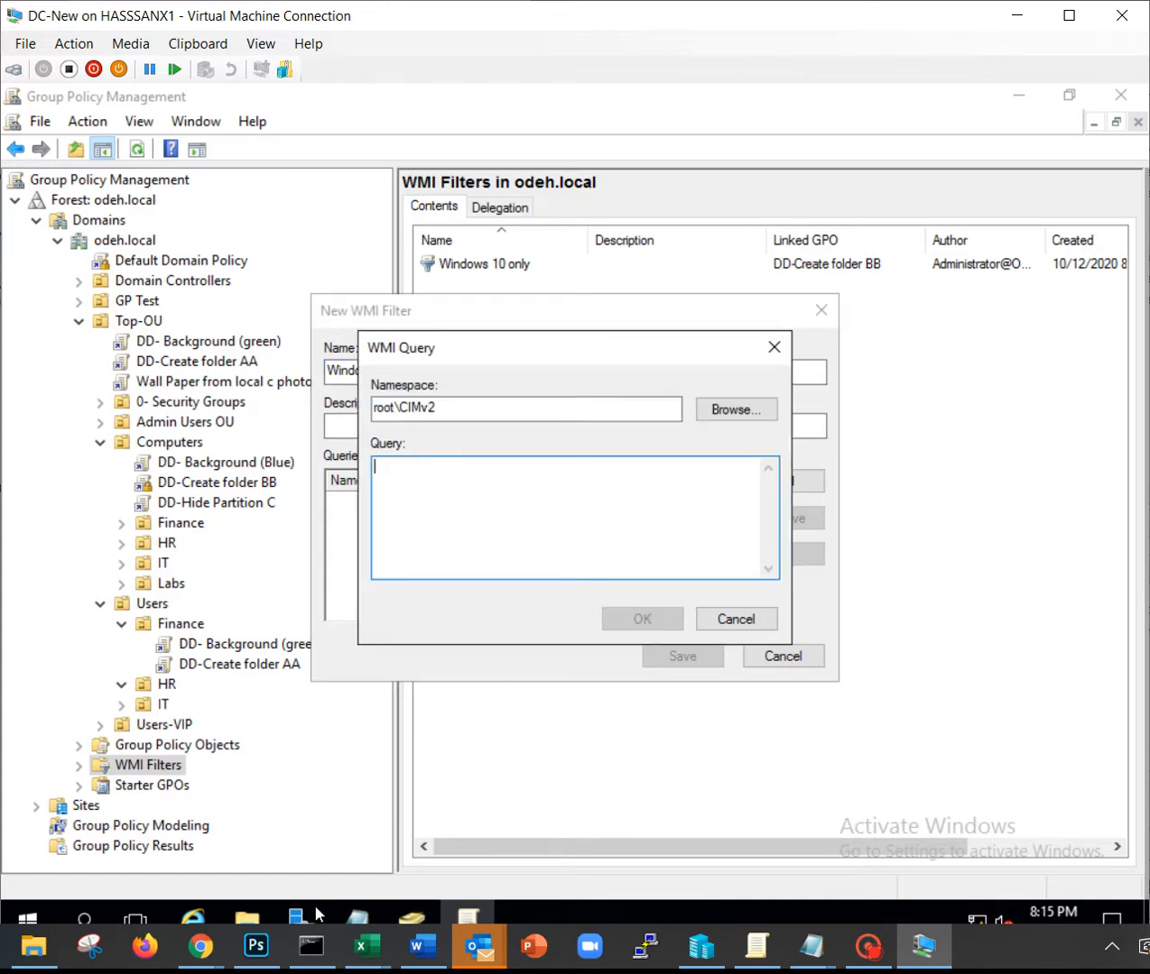
click(364, 917)
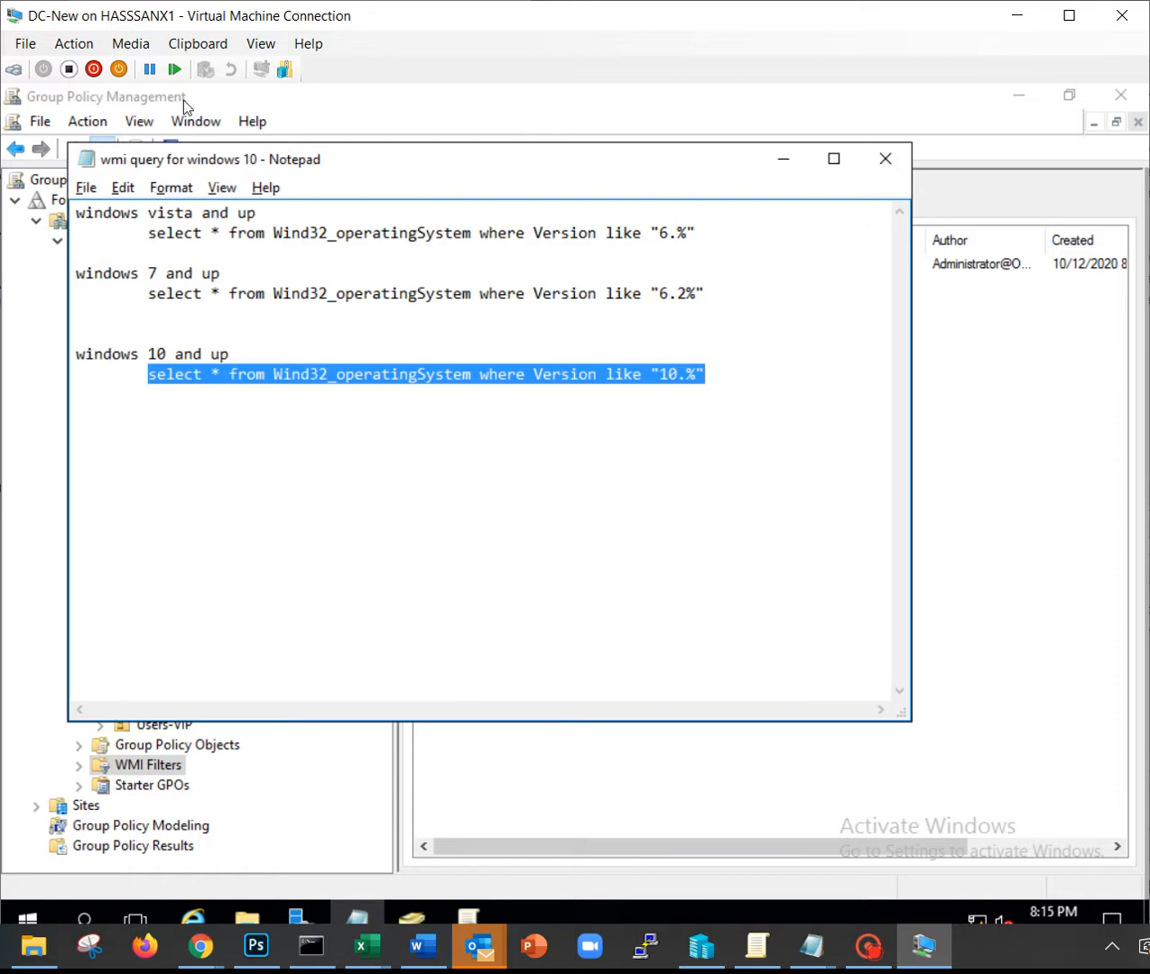
click(155, 253)
drag(149, 293, 704, 293)
key(ctrl+c)
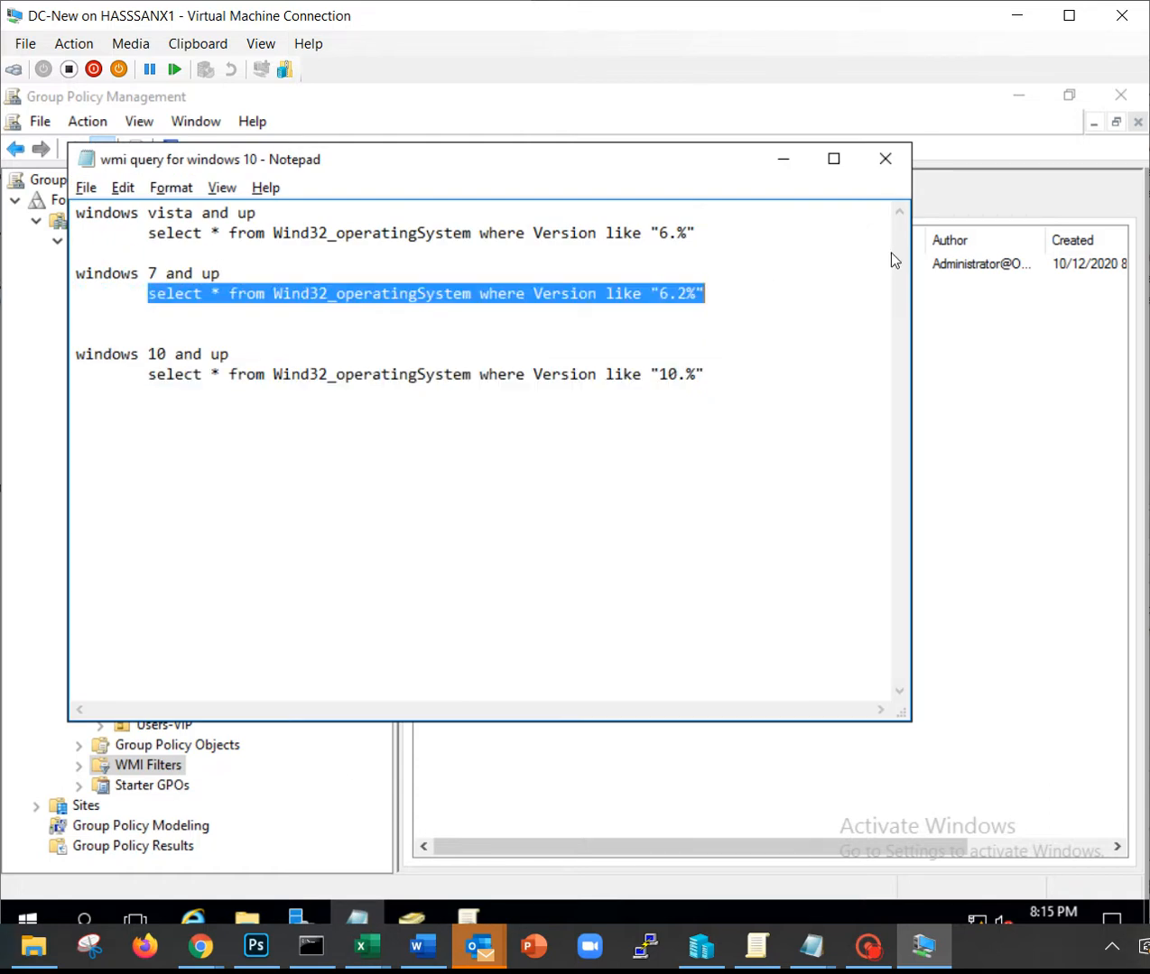
click(893, 423)
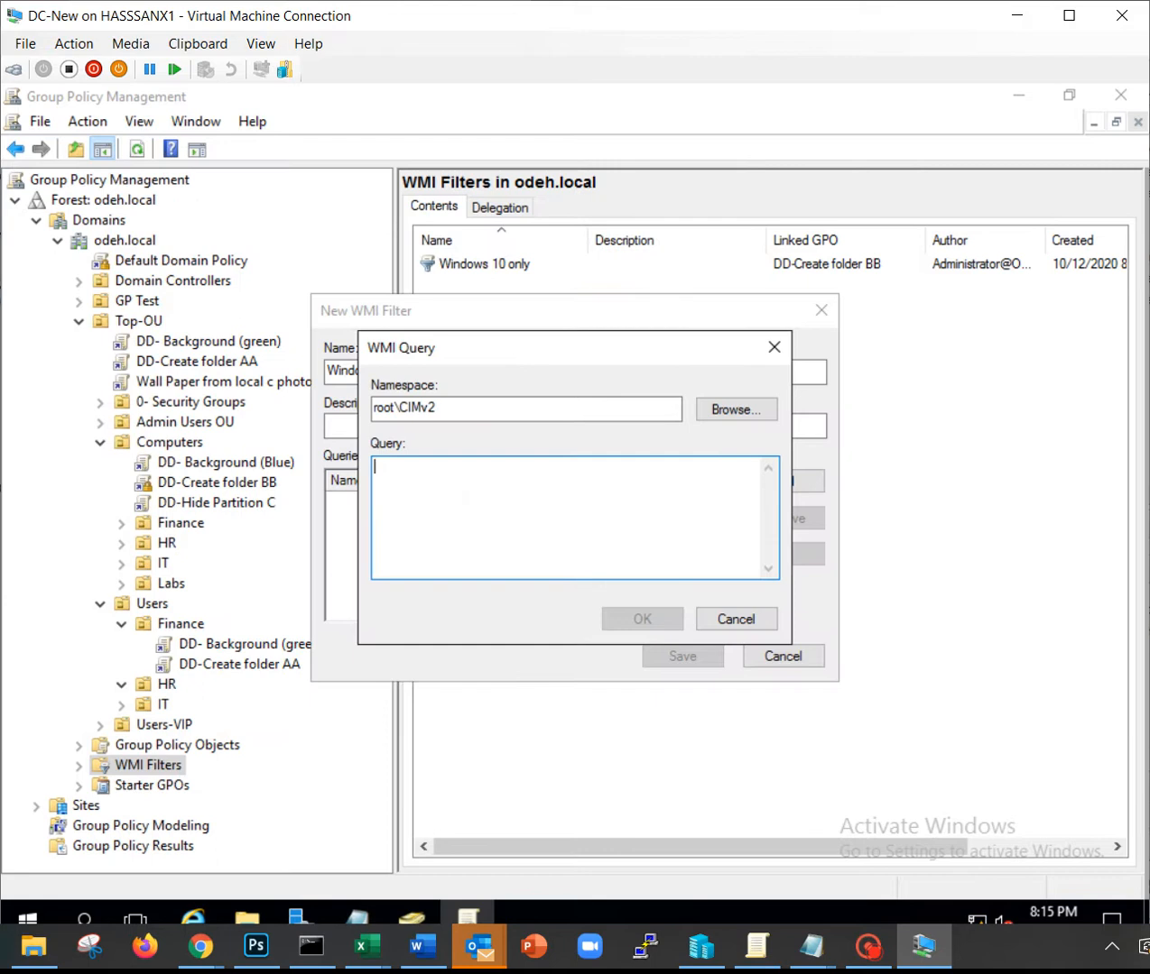
key(ctrl+v)
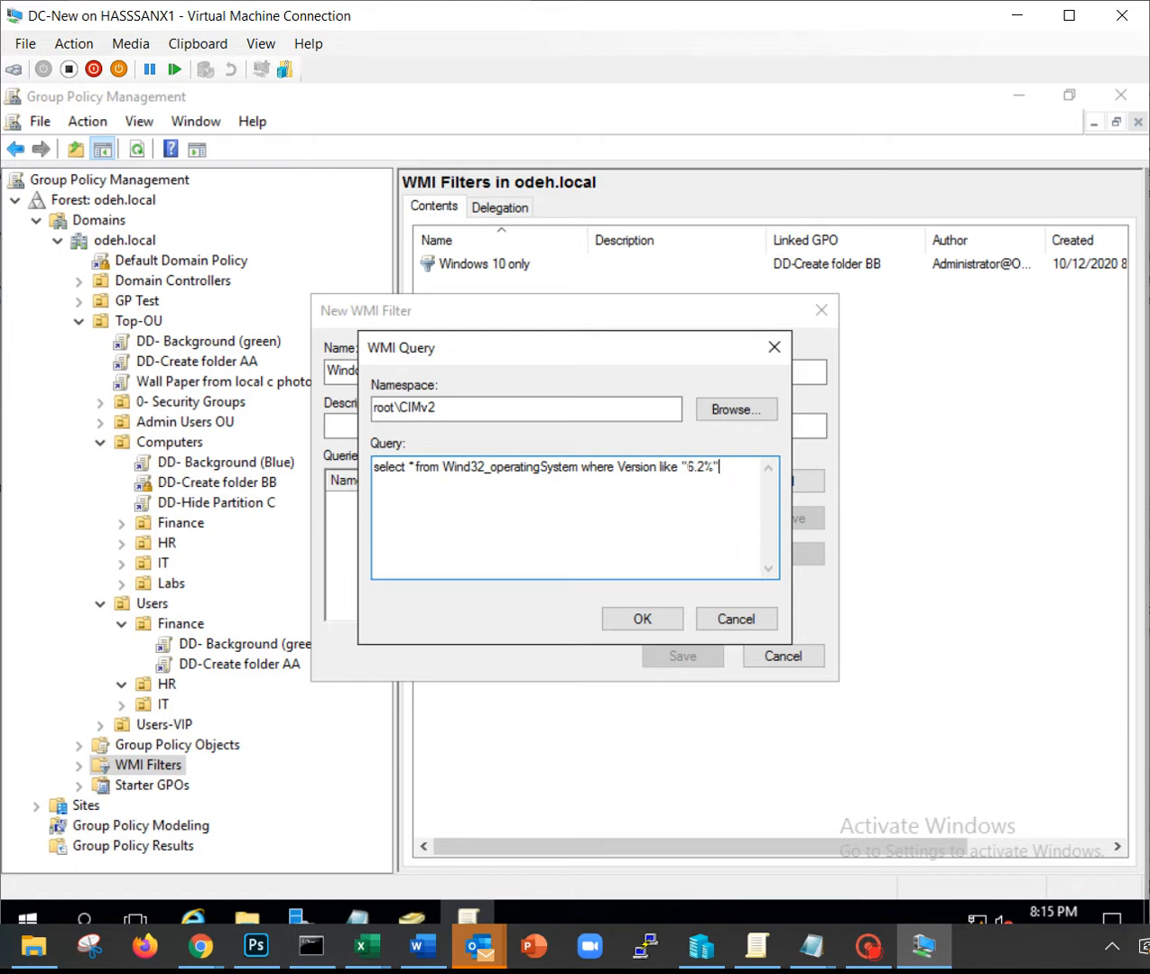
- Change the query's version condition to "10%", accept the query and save the WMI filter
click(687, 468)
drag(687, 468, 704, 468)
key(BackSpace)
text(10)
key(BackSpace)
key(BackSpace)
text(6)
key(BackSpace)
text(10)
drag(716, 467, 373, 468)
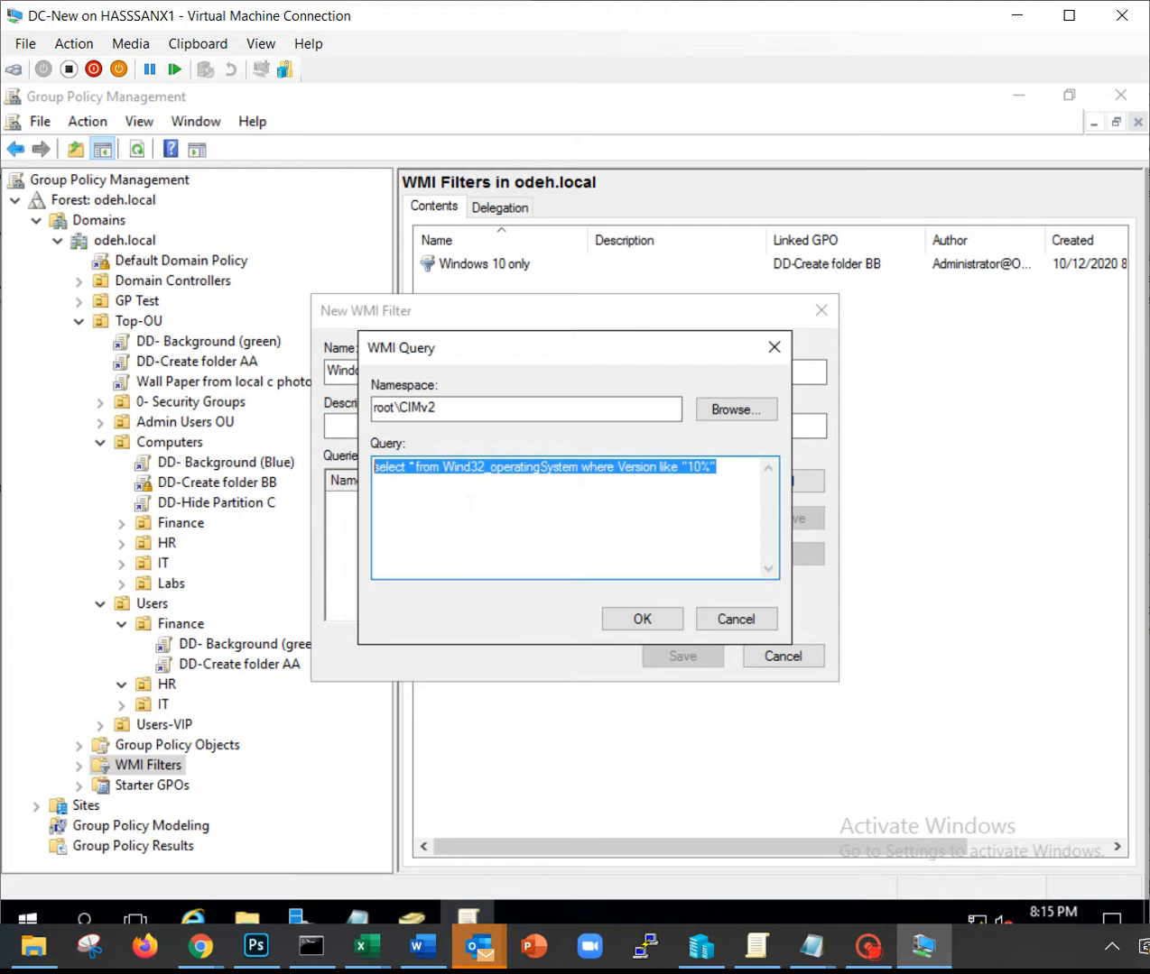
click(659, 622)
click(683, 658)
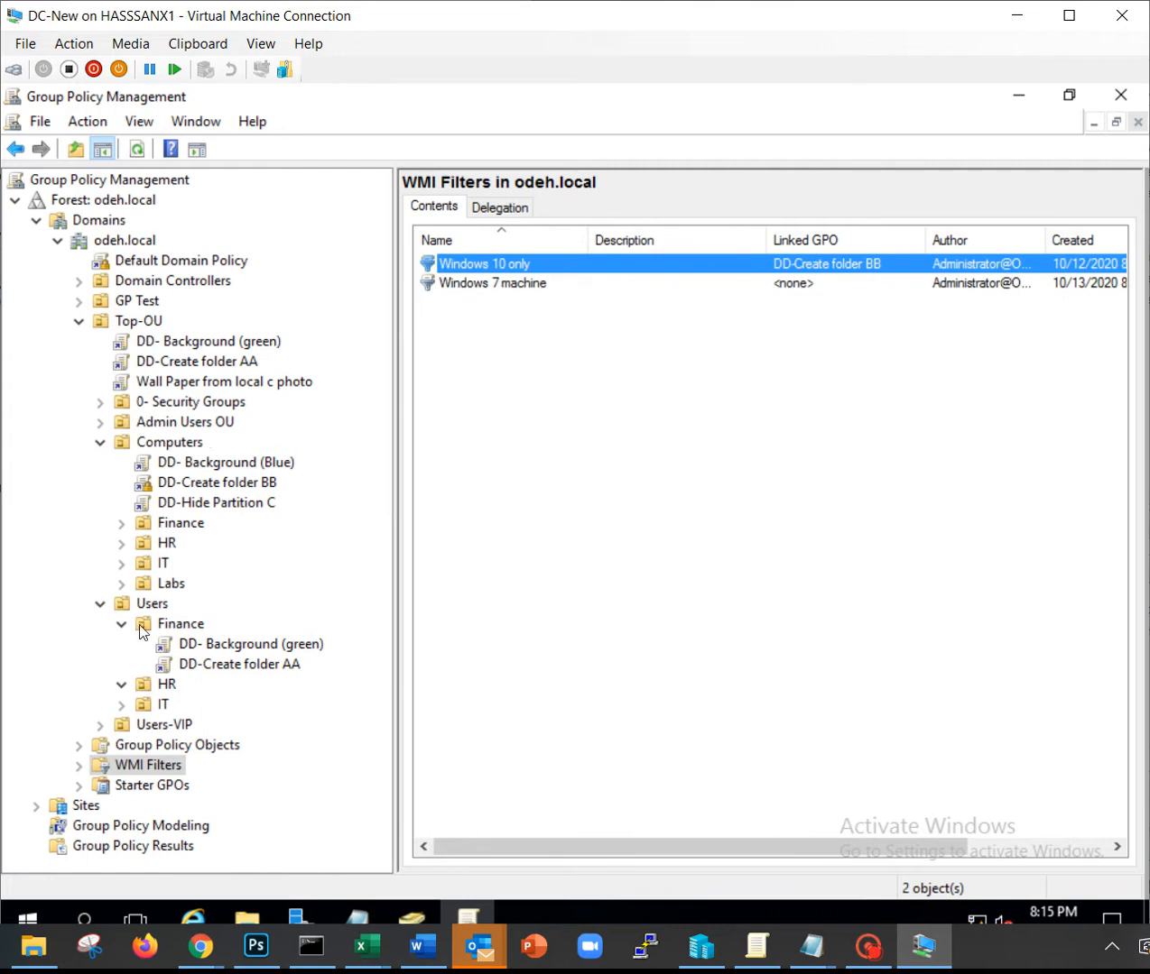
- Link the existing DD- Windows Hello enabling policy to the Computers organizational unit under Top-OU
click(79, 746)
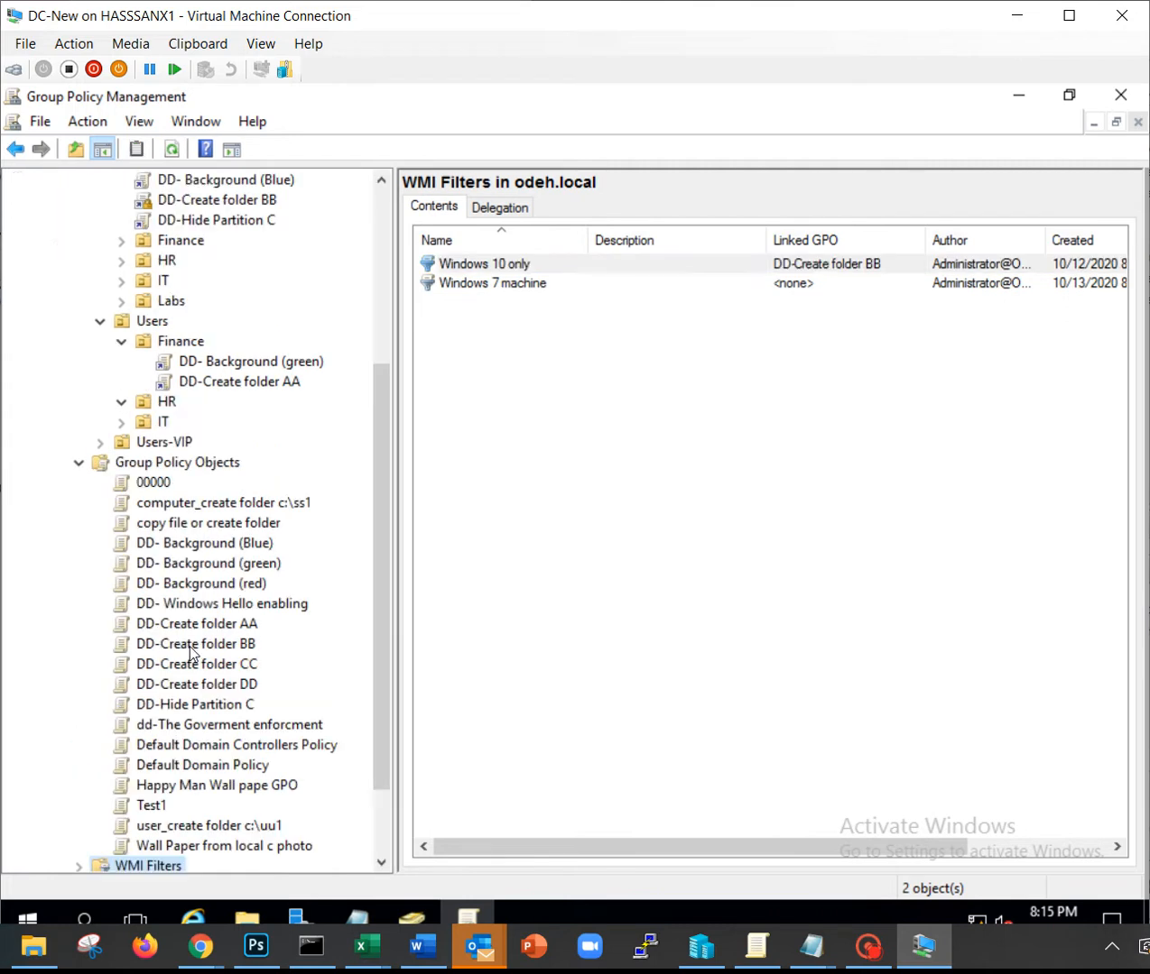
click(191, 606)
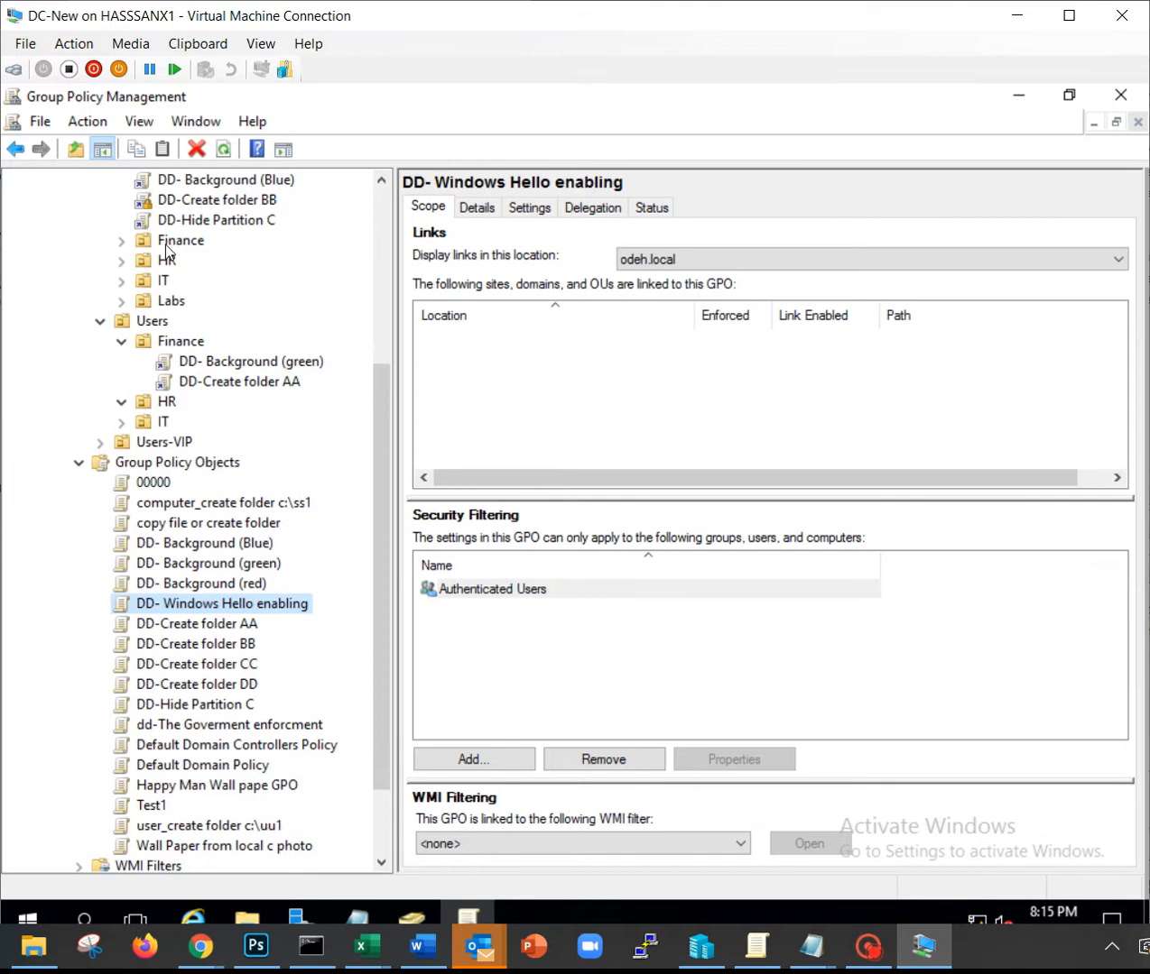
scroll(231, 359, up, 2)
right_click(187, 285)
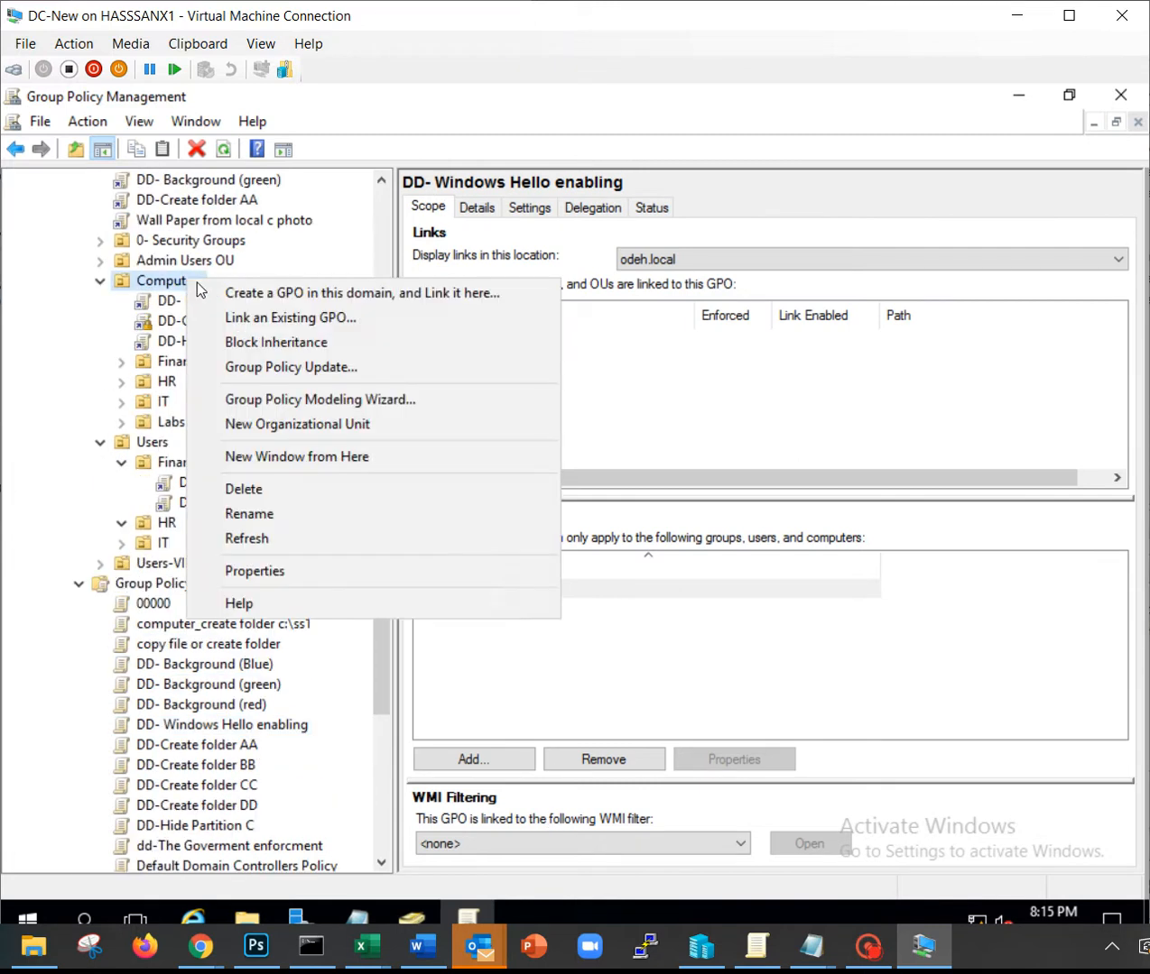
click(254, 319)
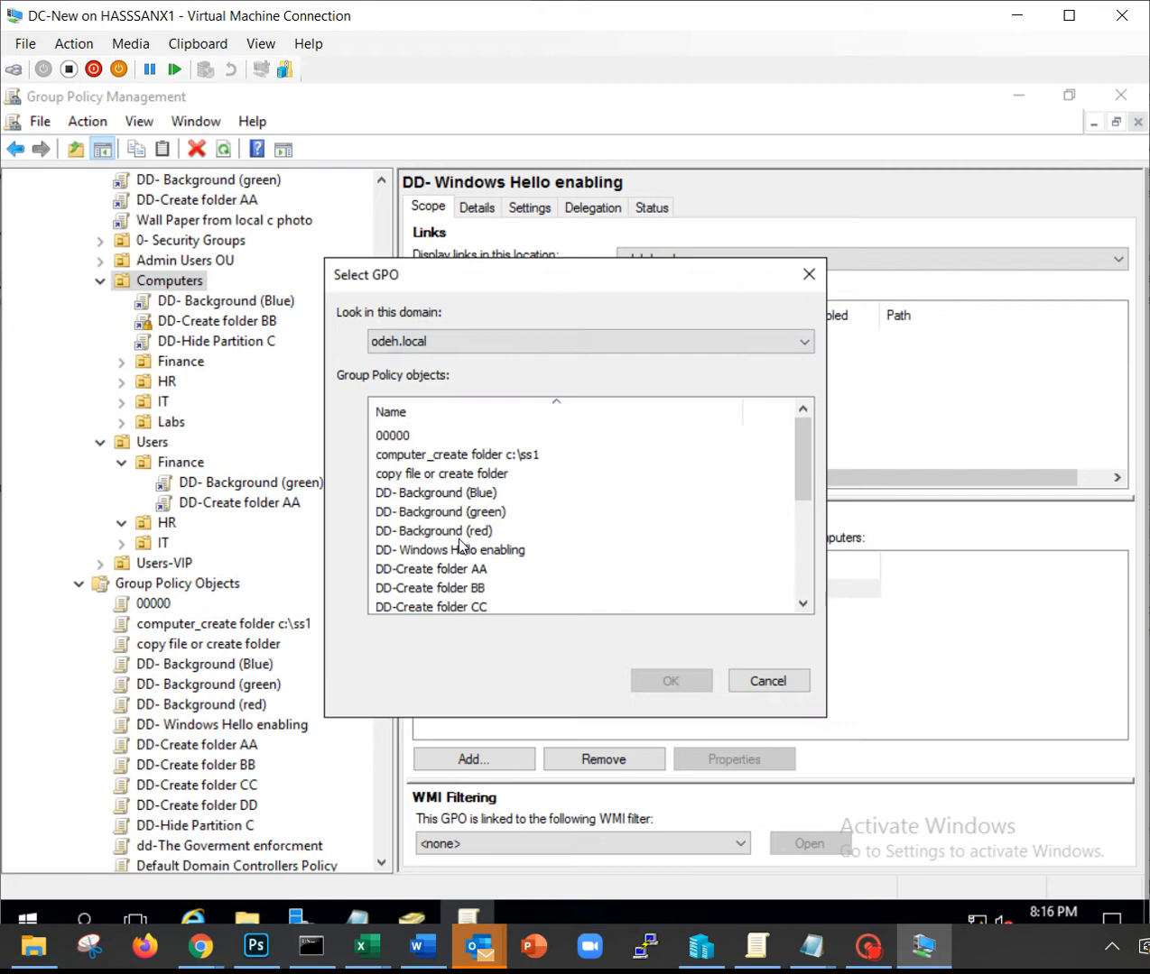
scroll(475, 589, down, 2)
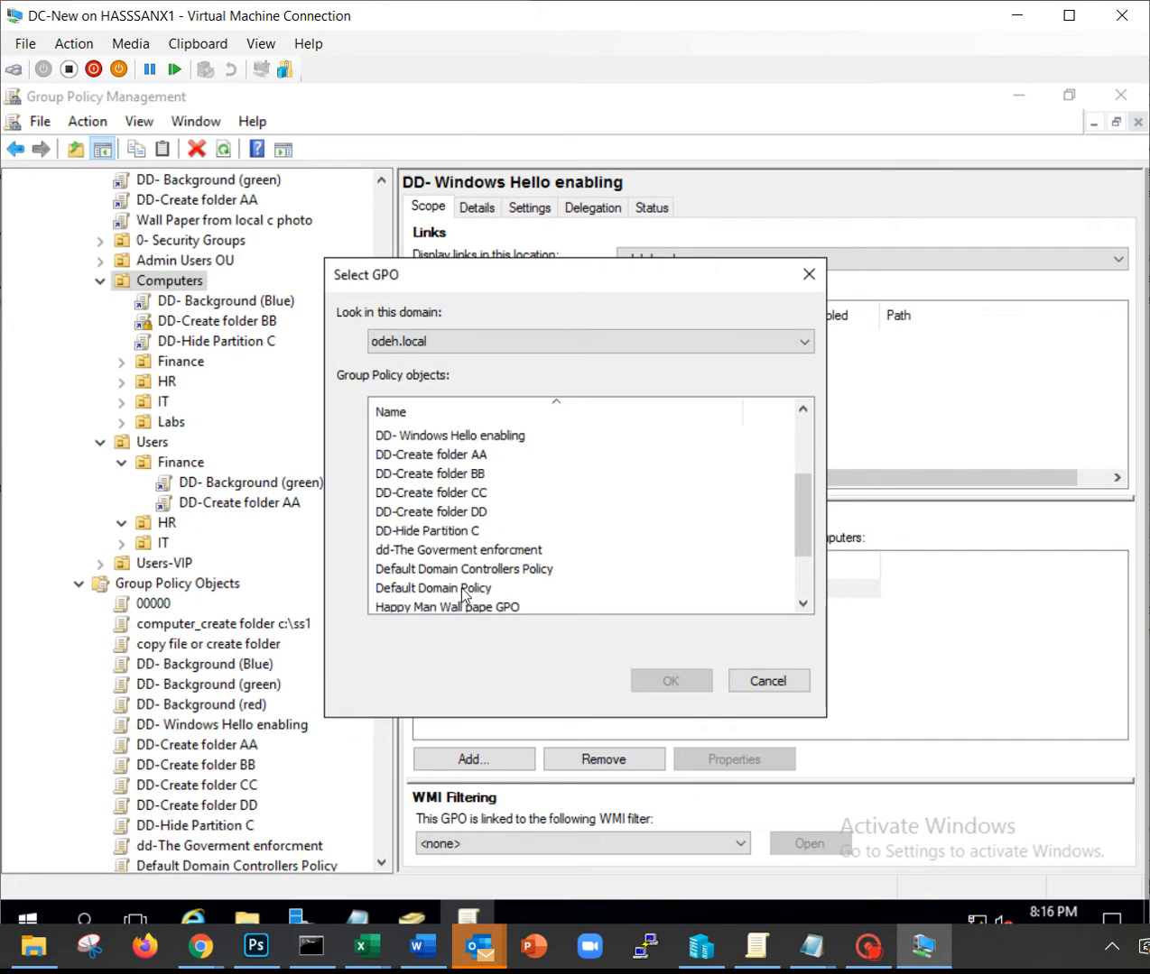
click(445, 436)
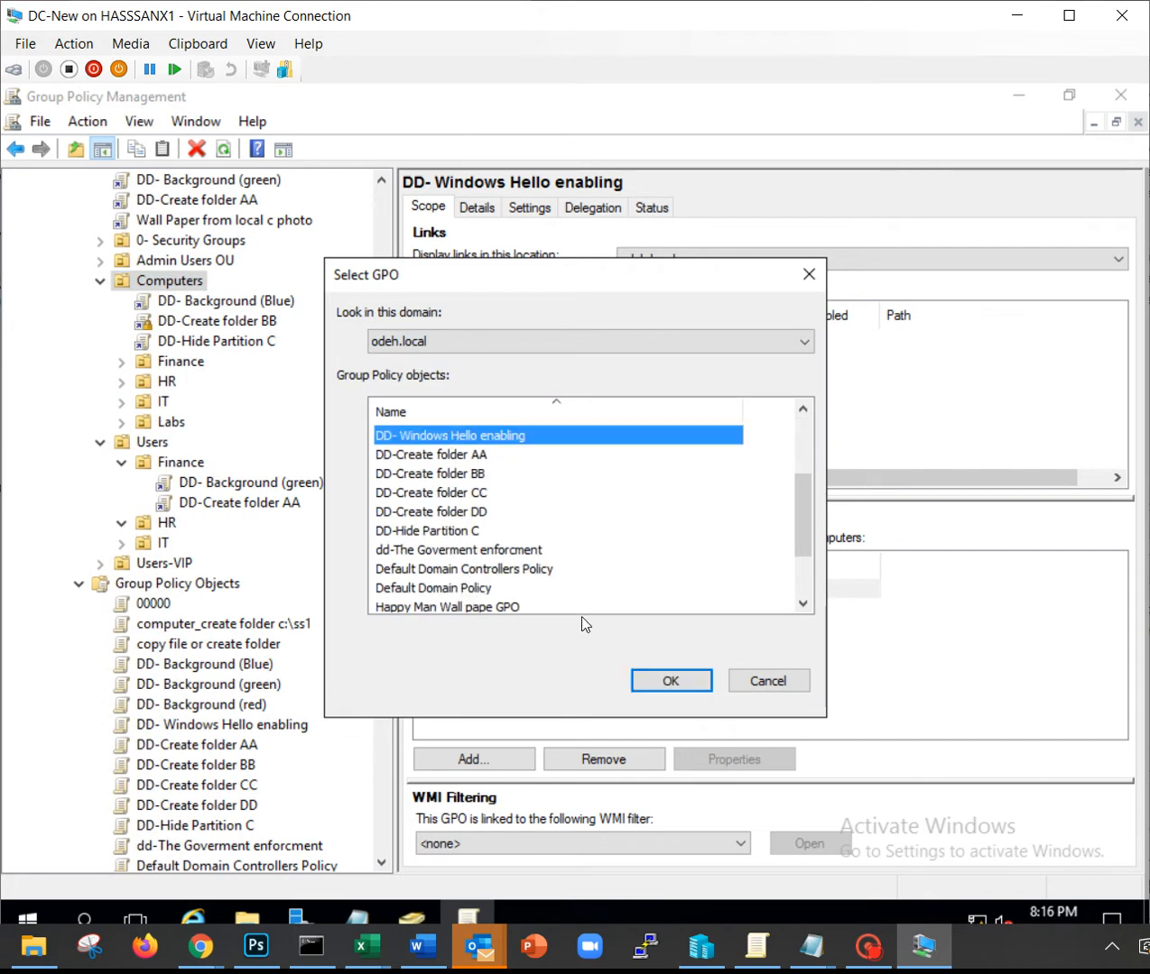
click(664, 681)
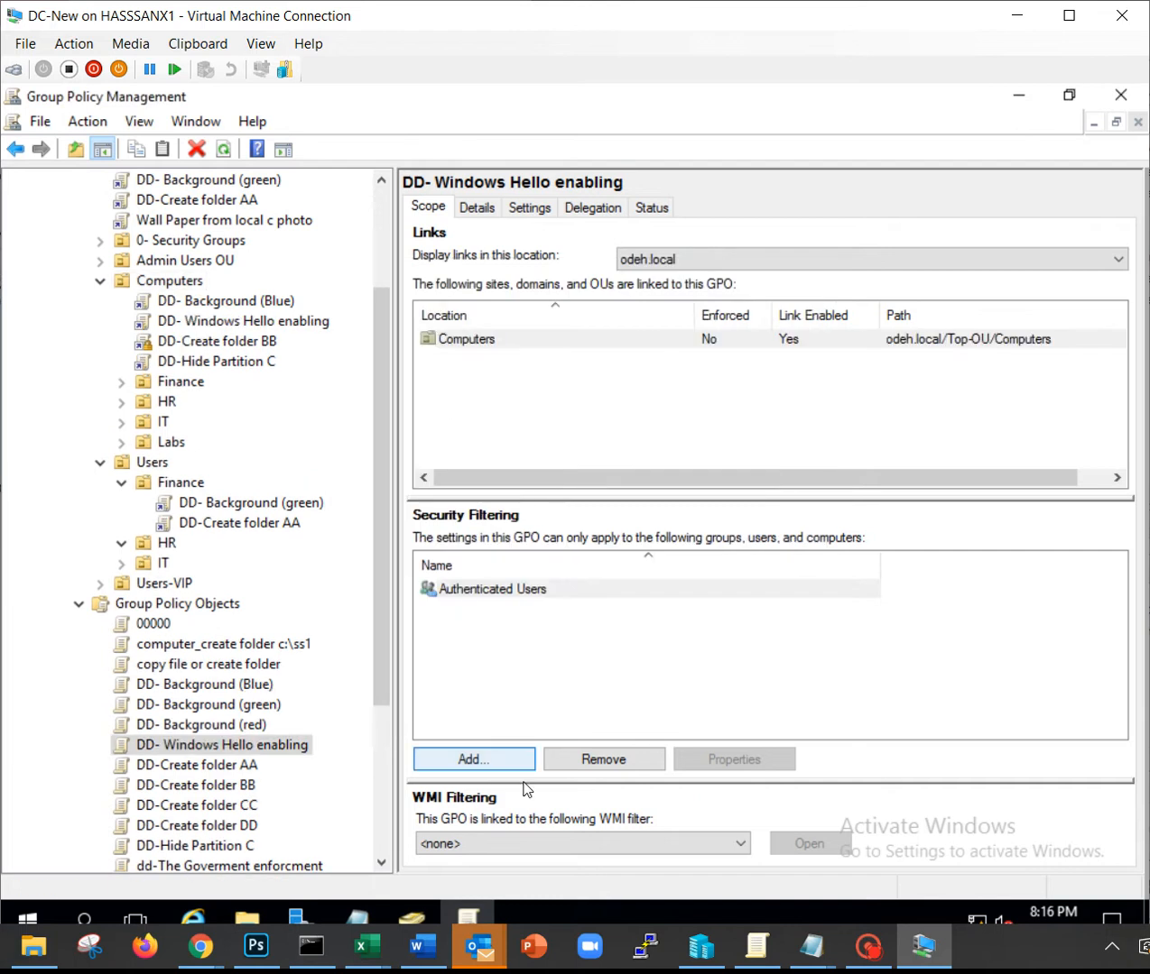
- Assign the Windows 10 only WMI filter to the DD- Windows Hello enabling policy and confirm the change
click(571, 846)
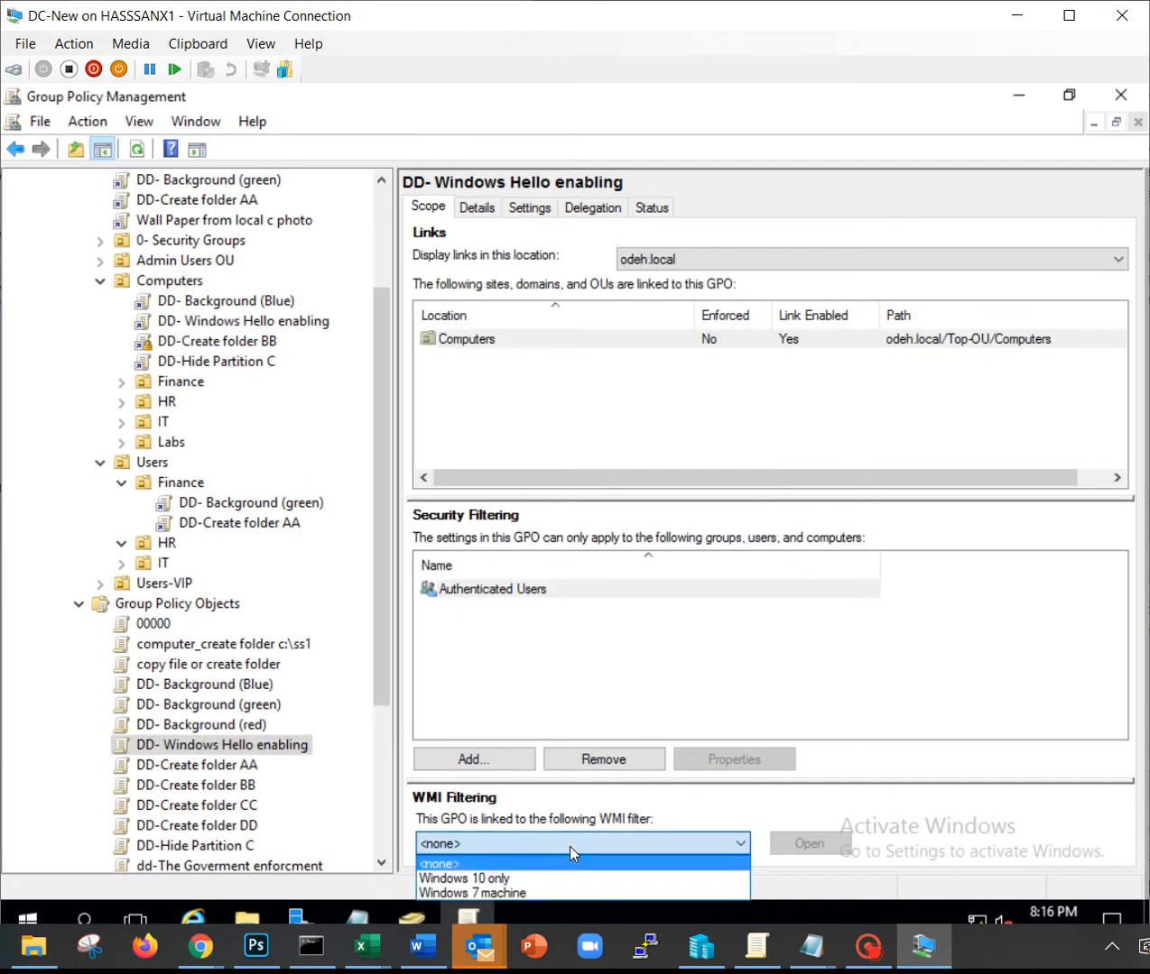
click(499, 878)
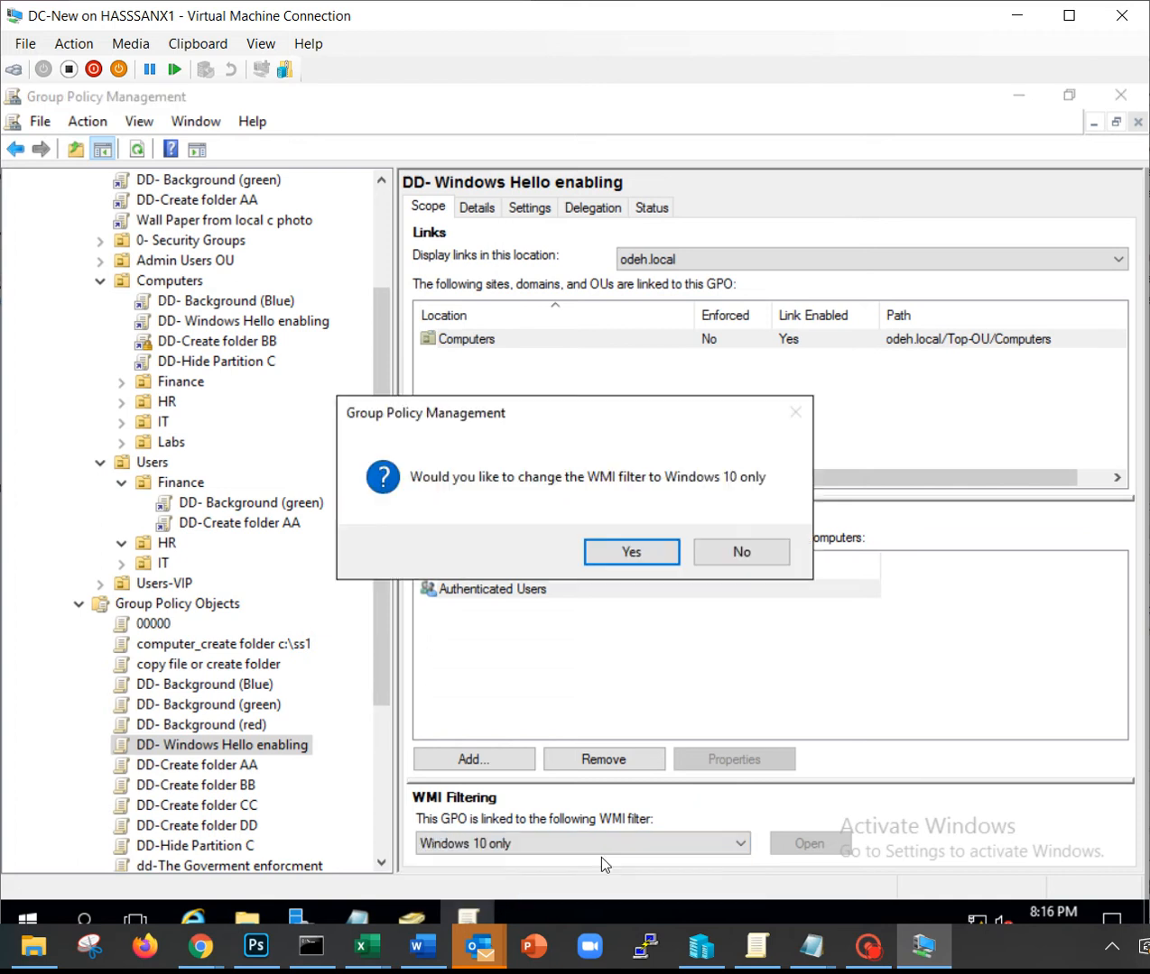
click(653, 551)
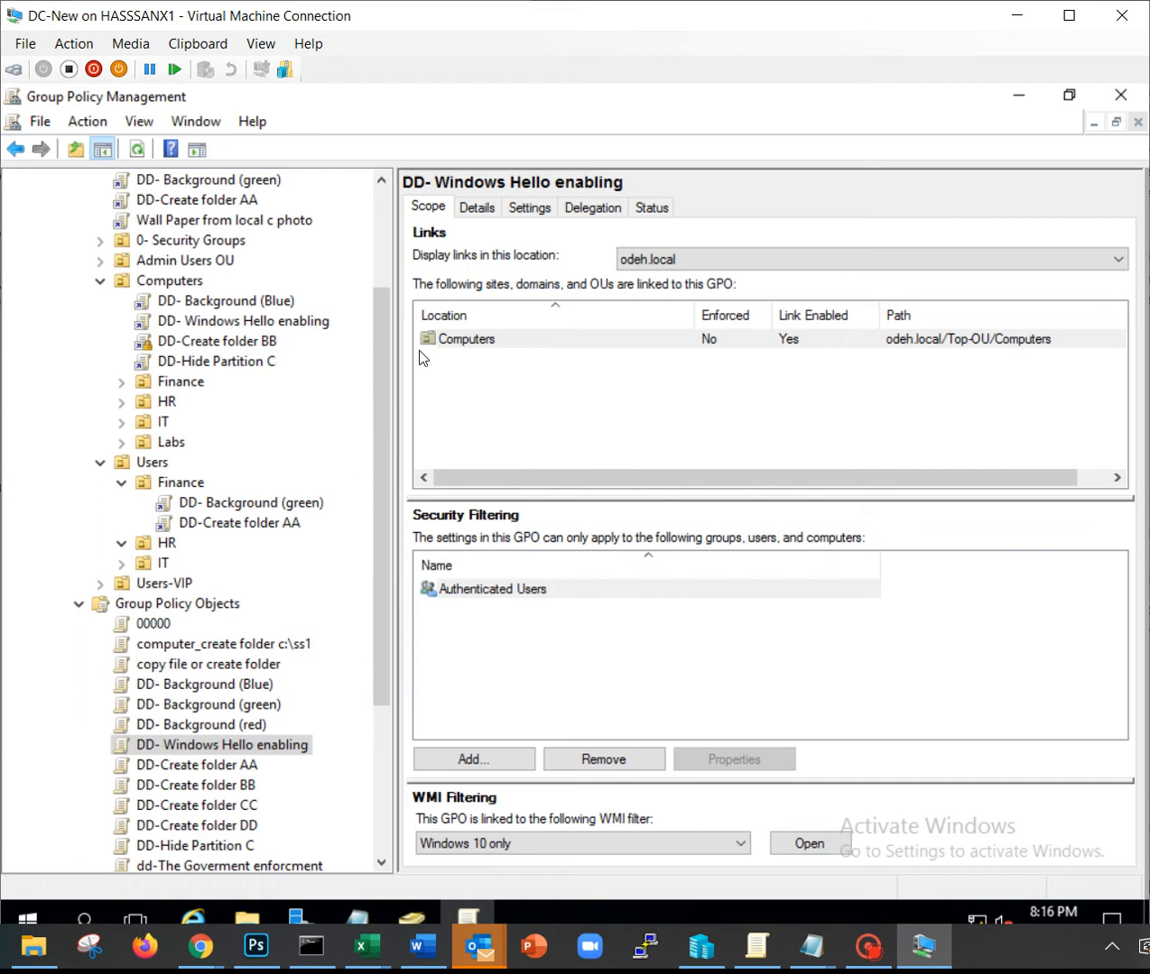